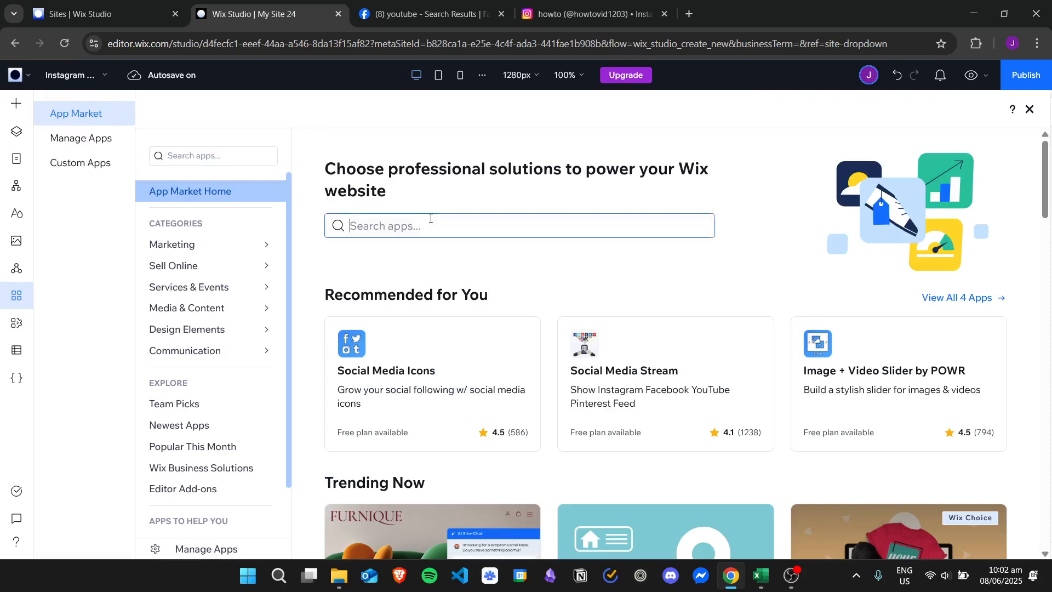
Search the App Market for "social media feed".
text(social fee)
key(BackSpace)
key(BackSpace)
key(BackSpace)
key(BackSpace)
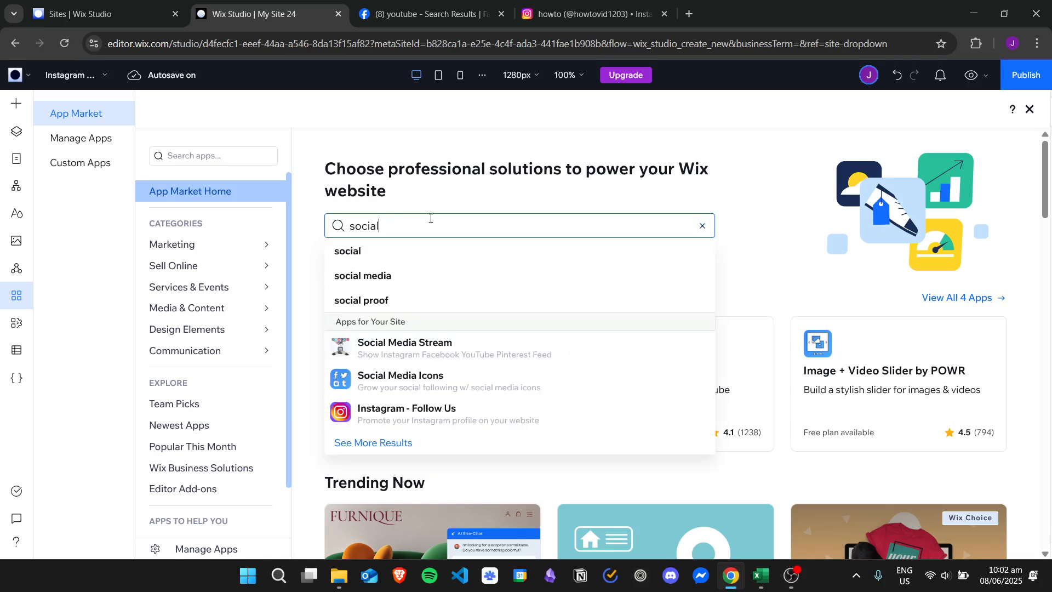
text(media feed)
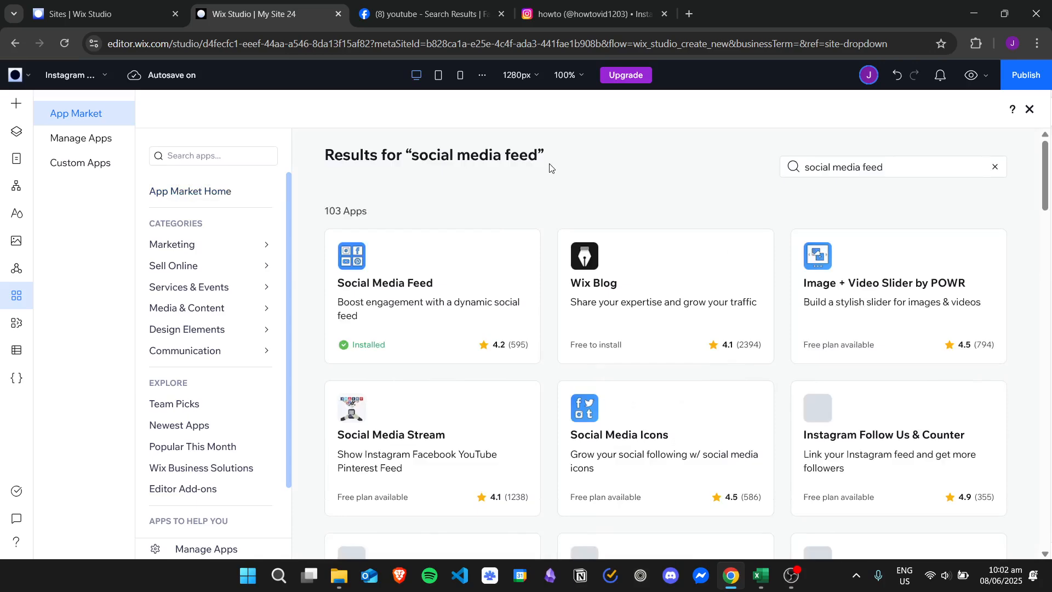
Open the Social Media Feed app by POWR from the search results and add it to the page again.
scroll(1047, 162, down, 1)
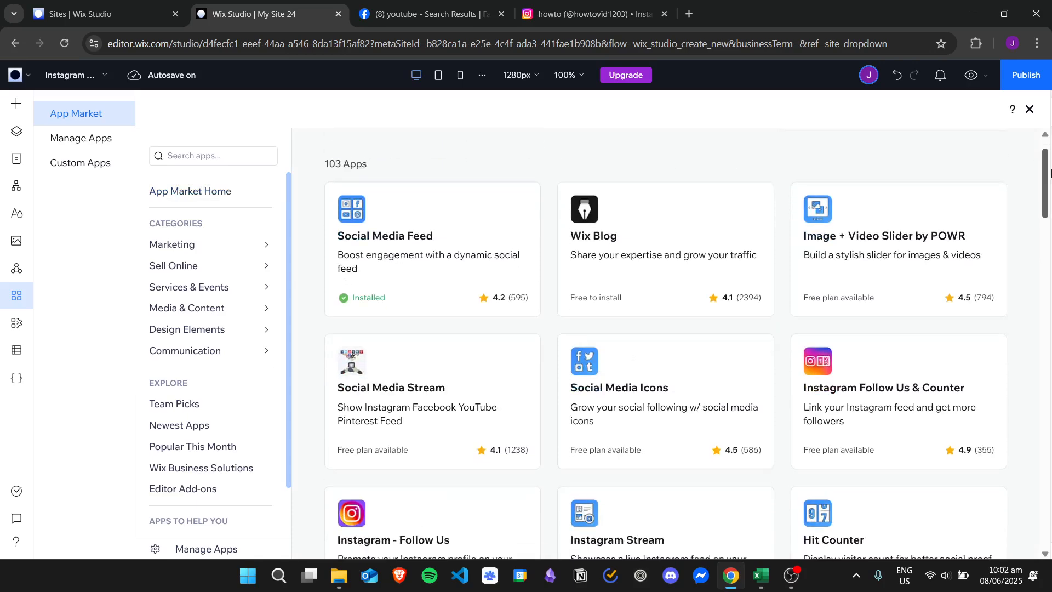
scroll(1047, 161, up, 1)
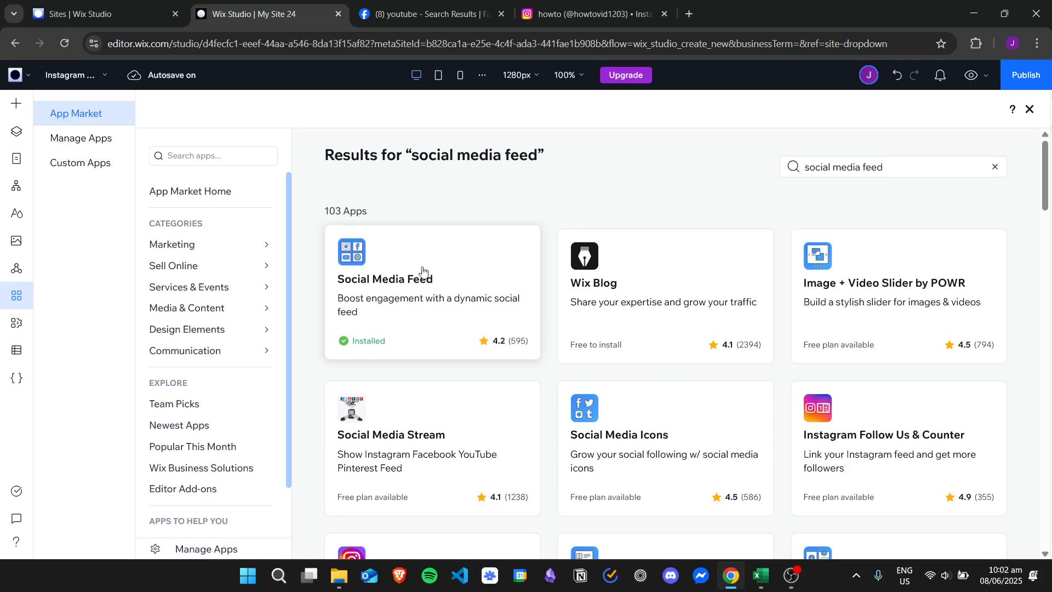
click(465, 280)
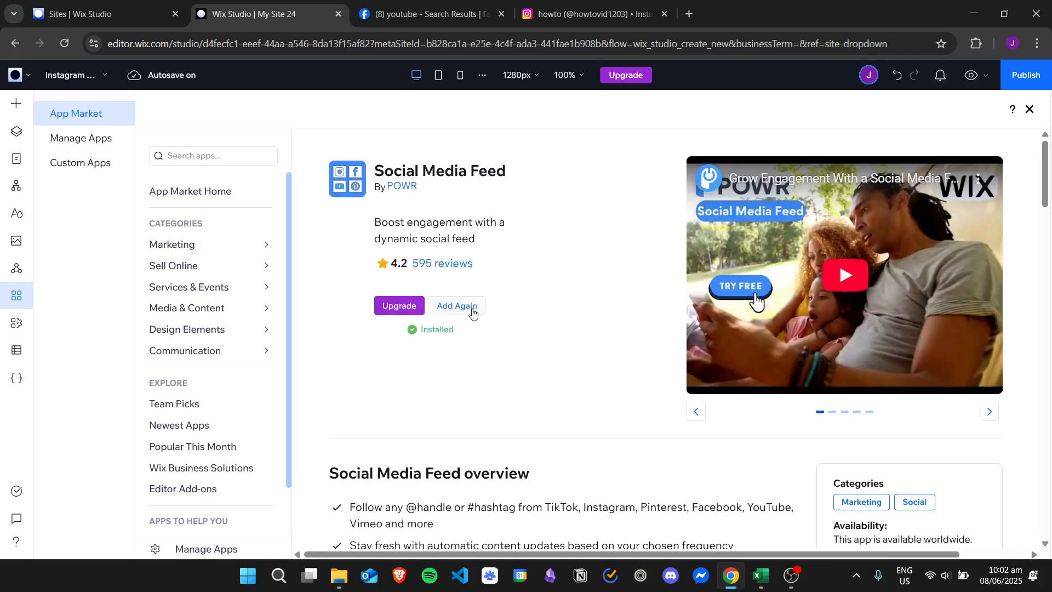
click(473, 312)
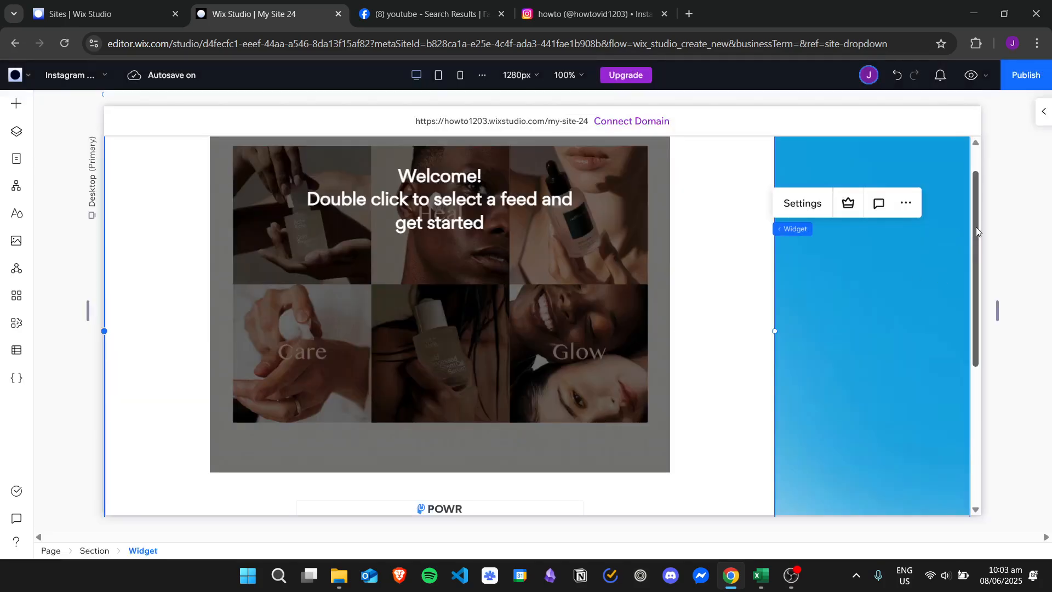
Widen the Social Media Feed widget slightly and centre it horizontally near the upper edge of the page section.
drag(411, 190, 473, 241)
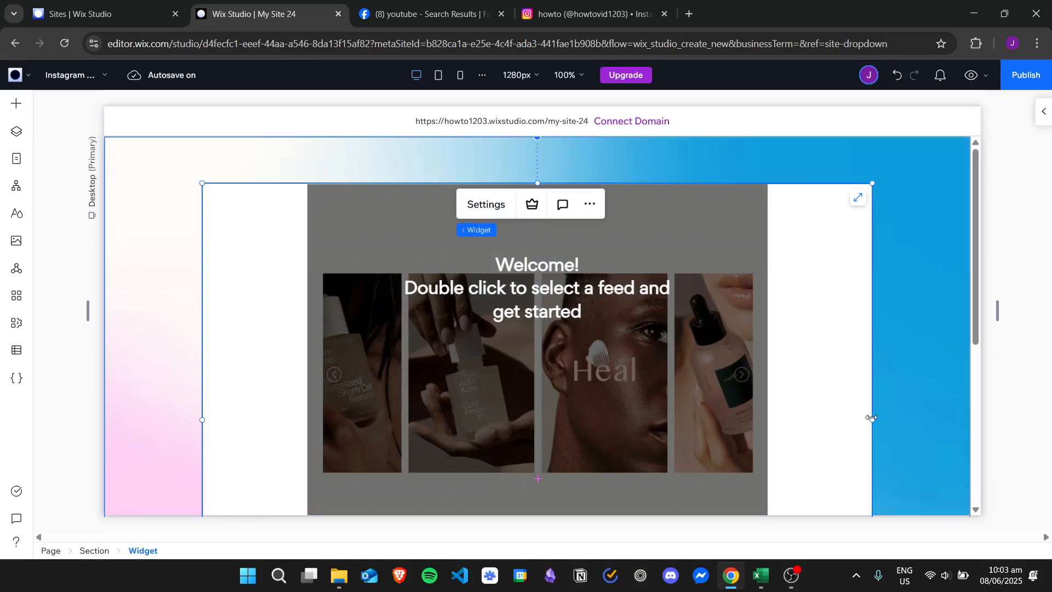
drag(871, 419, 900, 419)
drag(974, 243, 974, 290)
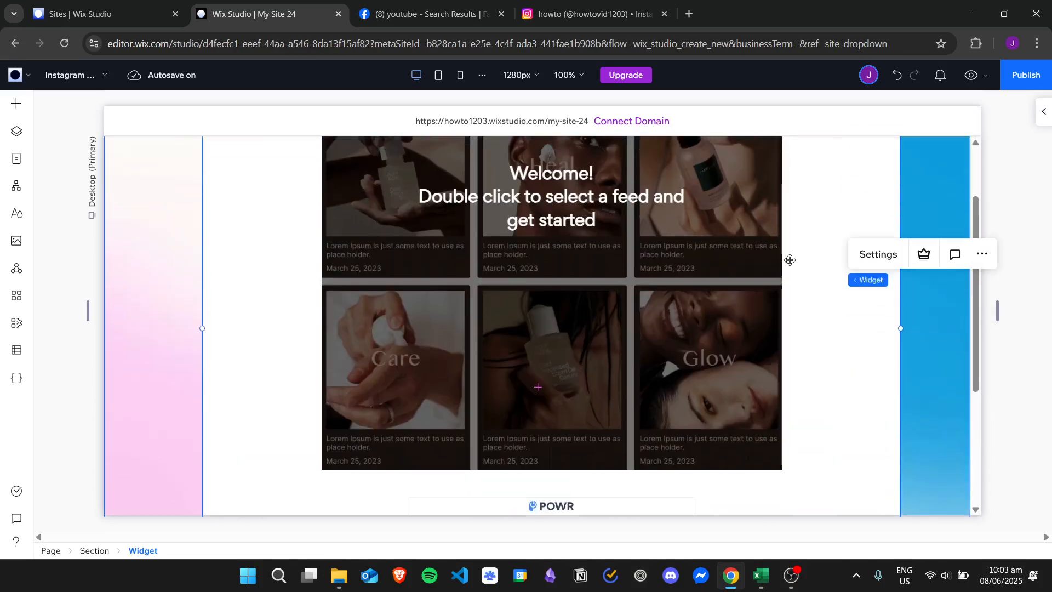
drag(790, 259, 758, 243)
drag(977, 221, 977, 173)
drag(643, 228, 665, 229)
scroll(978, 228, down, 1)
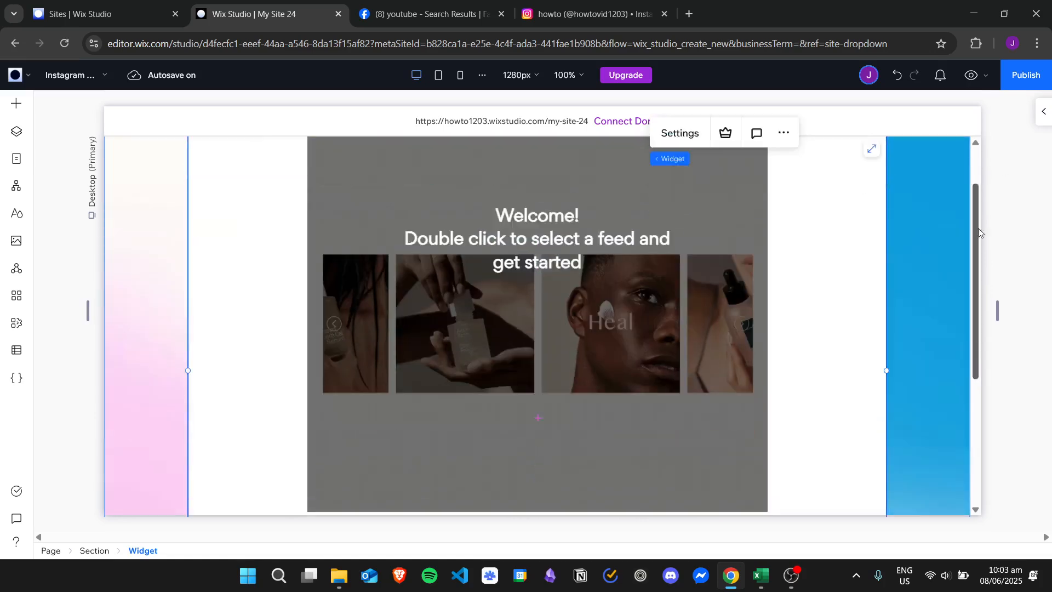
mouse_move(978, 228)
mouse_down()
mouse_move(978, 252)
mouse_move(977, 188)
mouse_move(978, 211)
mouse_up()
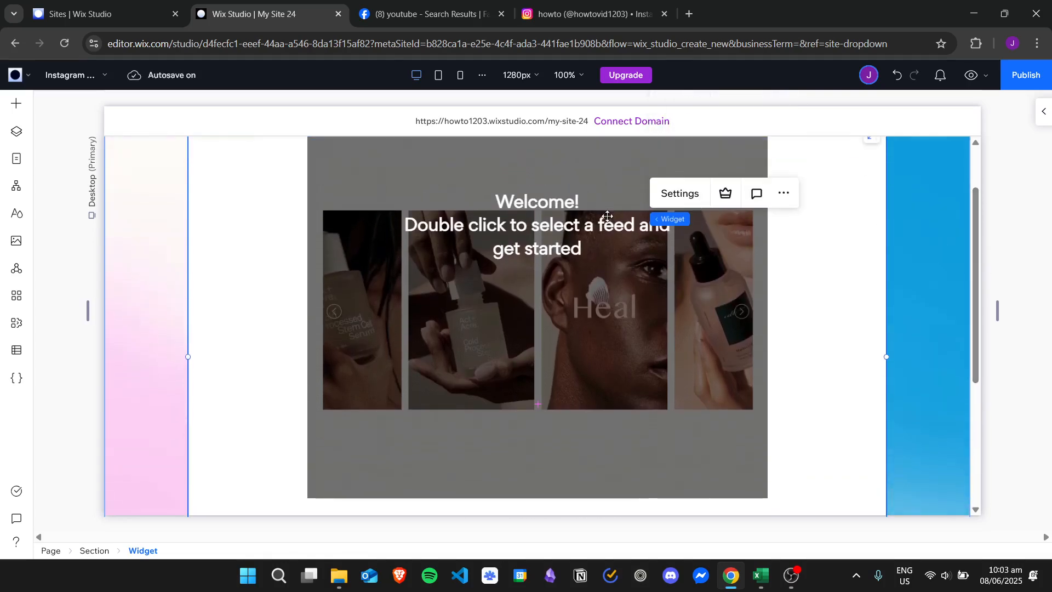
Open the feed widget's settings and delete the unconnected Instagram feed from its feed list.
click(679, 193)
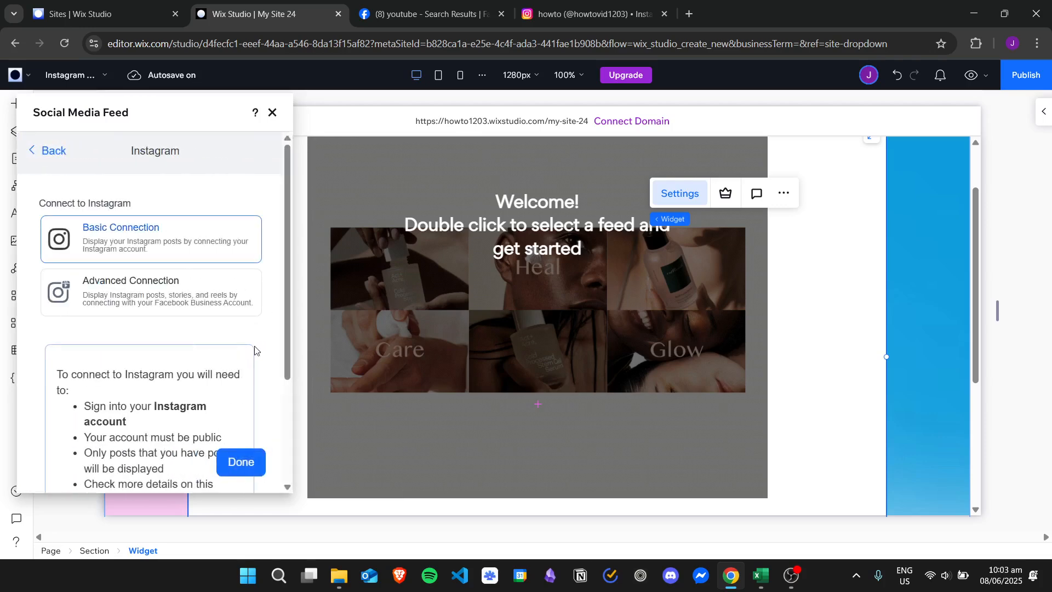
click(54, 150)
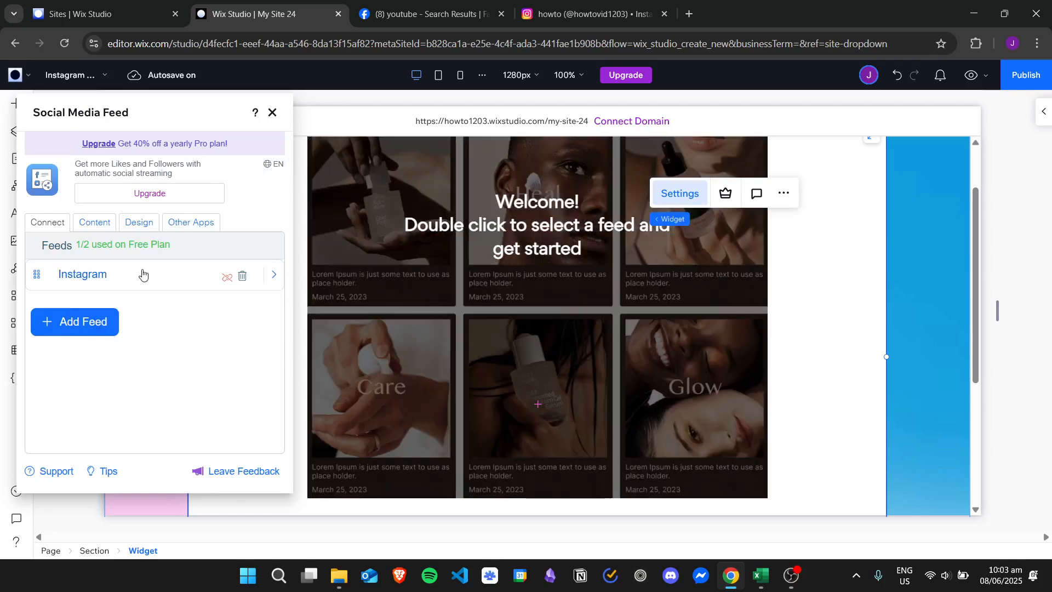
click(242, 278)
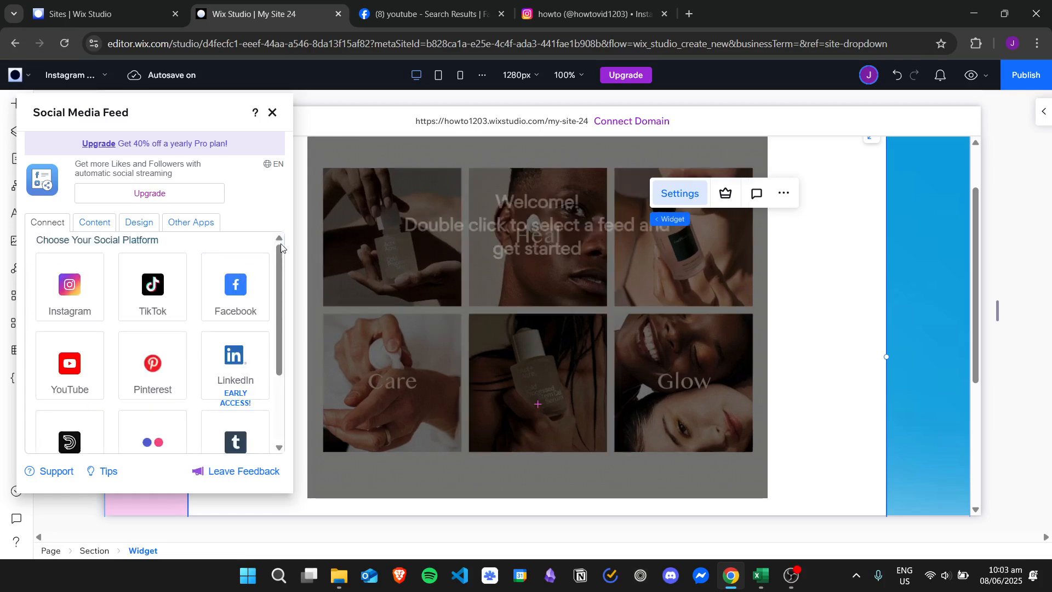
Choose Instagram as the social platform, connect it through the Basic Connection and allow POWR Social Feed-IG access to the account.
scroll(280, 246, down, 3)
scroll(278, 241, up, 3)
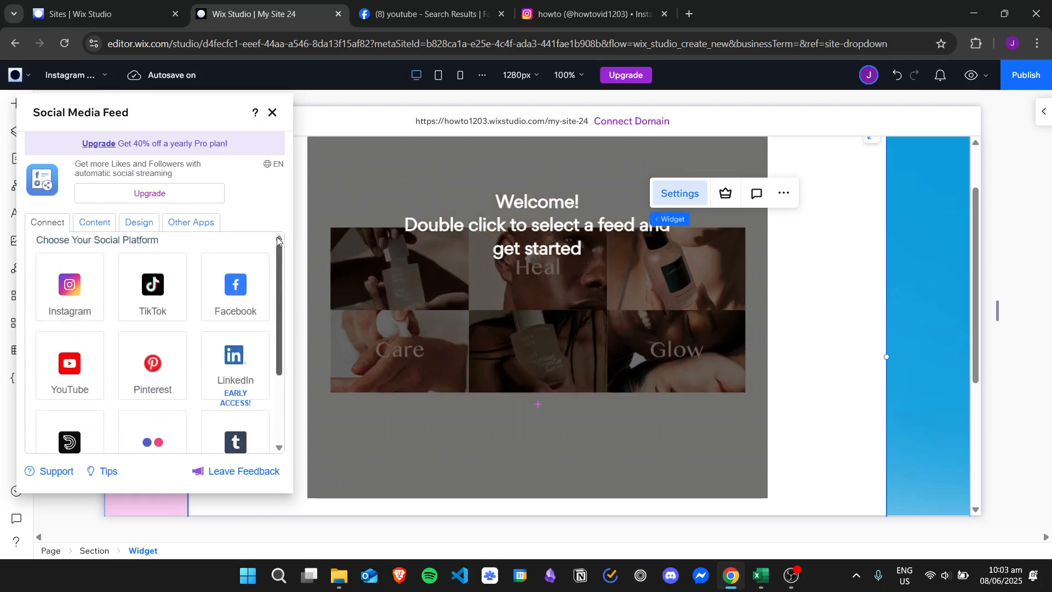
scroll(277, 341, down, 5)
scroll(278, 345, up, 5)
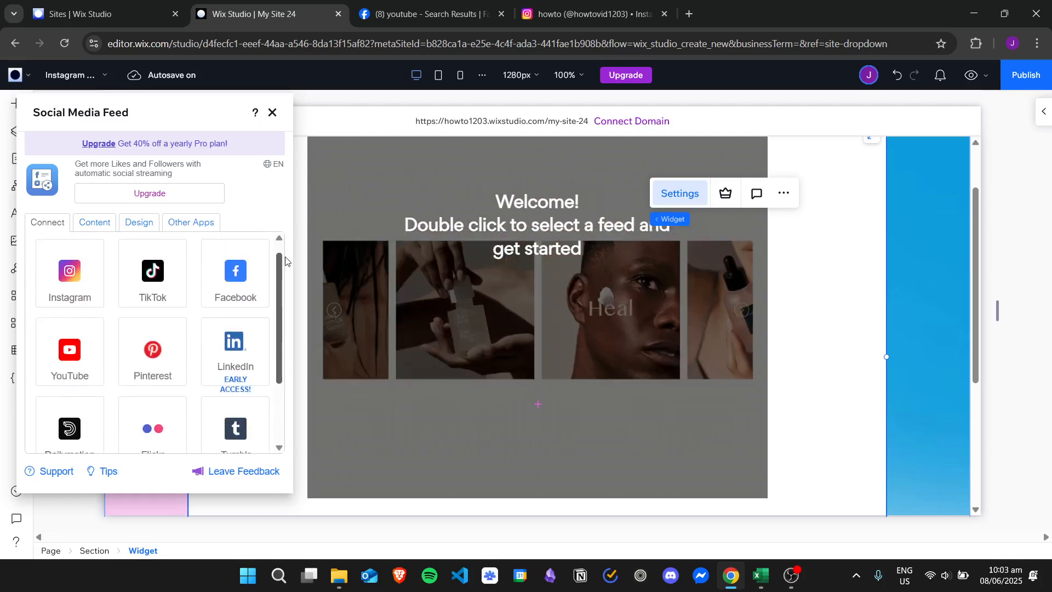
mouse_move(285, 261)
mouse_down()
mouse_move(289, 318)
mouse_move(290, 250)
mouse_up()
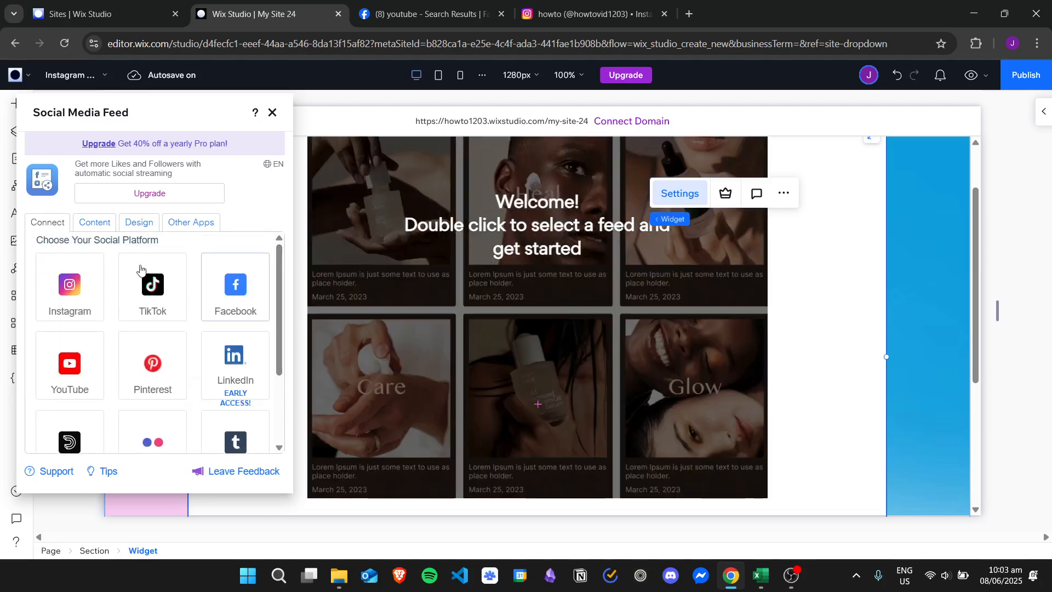
click(81, 287)
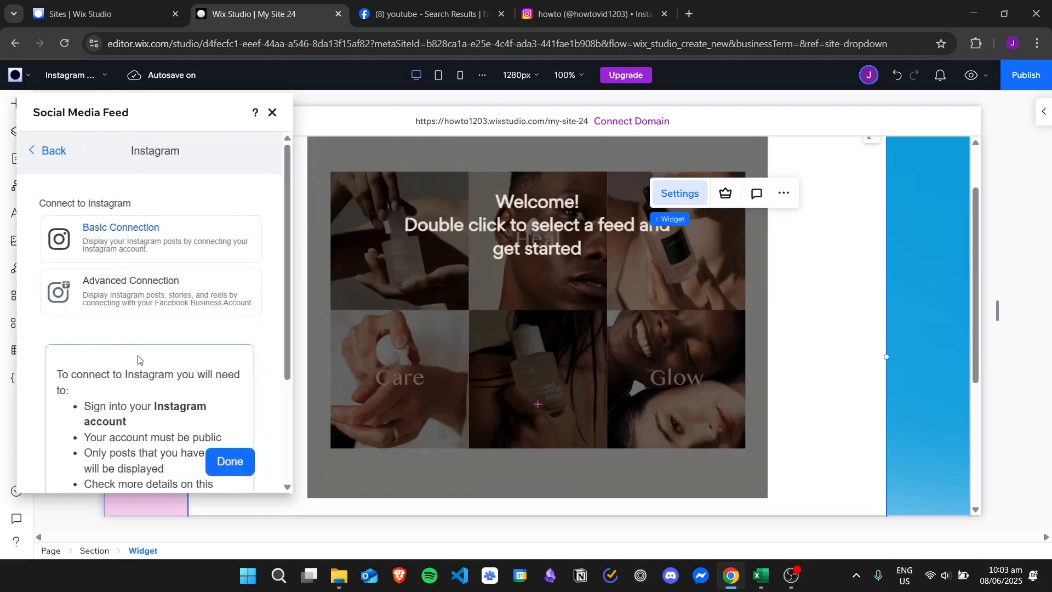
drag(287, 195, 287, 224)
scroll(121, 430, down, 3)
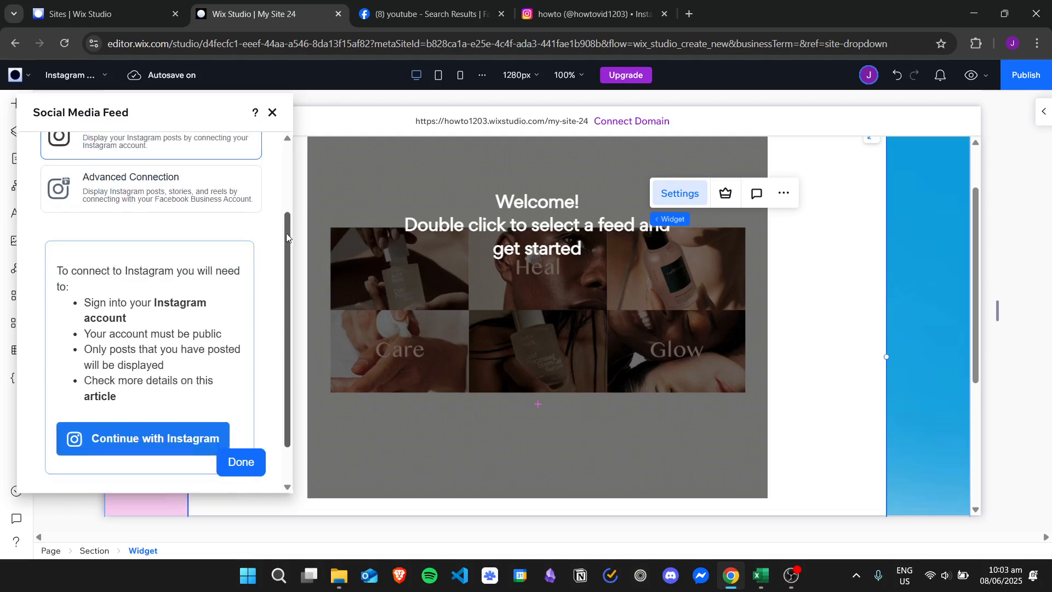
click(142, 412)
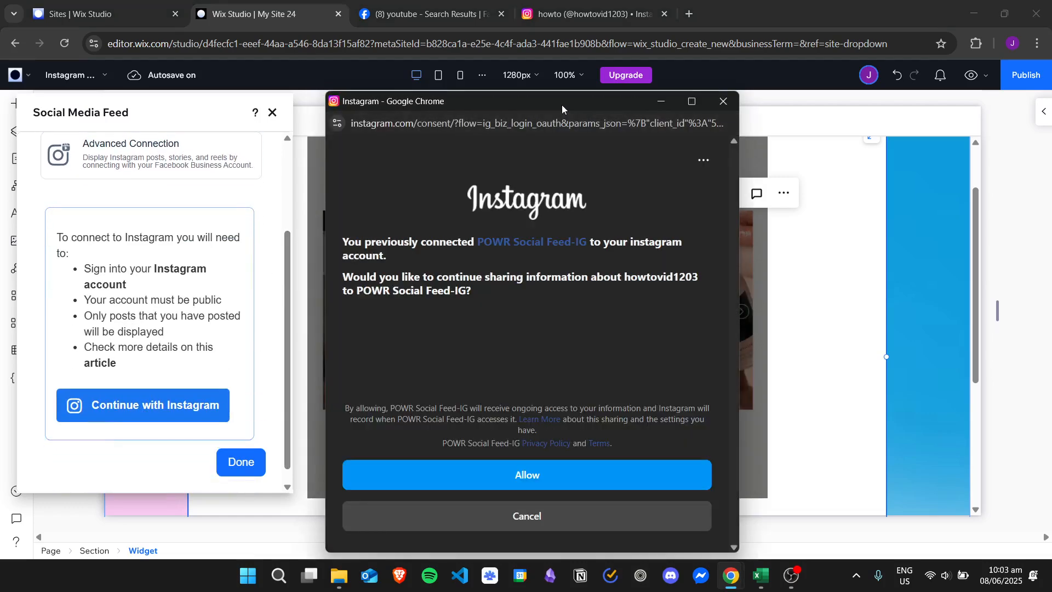
click(627, 477)
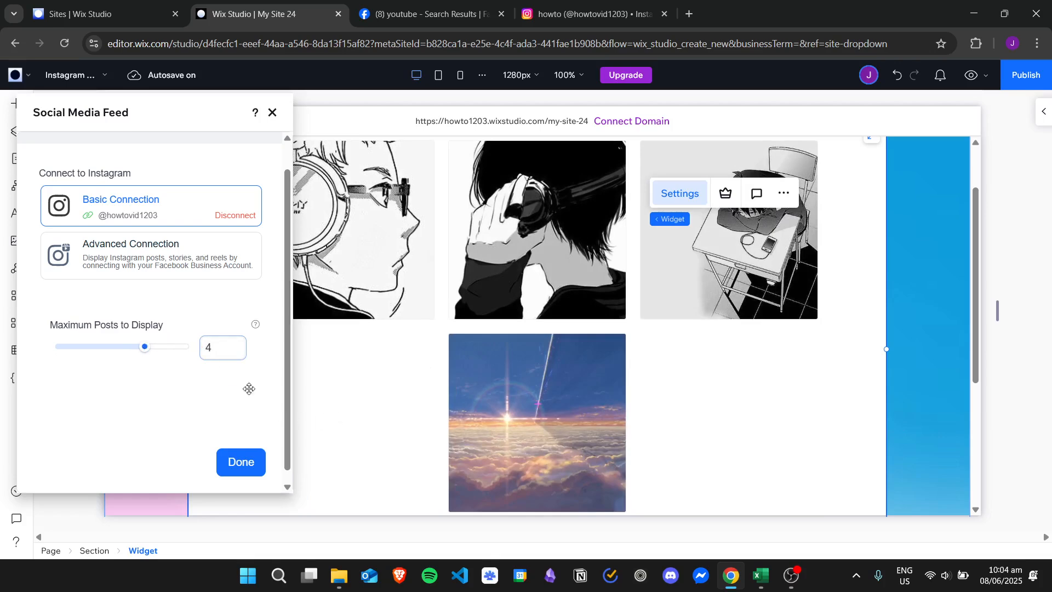
Set the Instagram feed's maximum posts to display to 6 and enter "My Instagram Feed" as the feed title.
drag(160, 351, 191, 348)
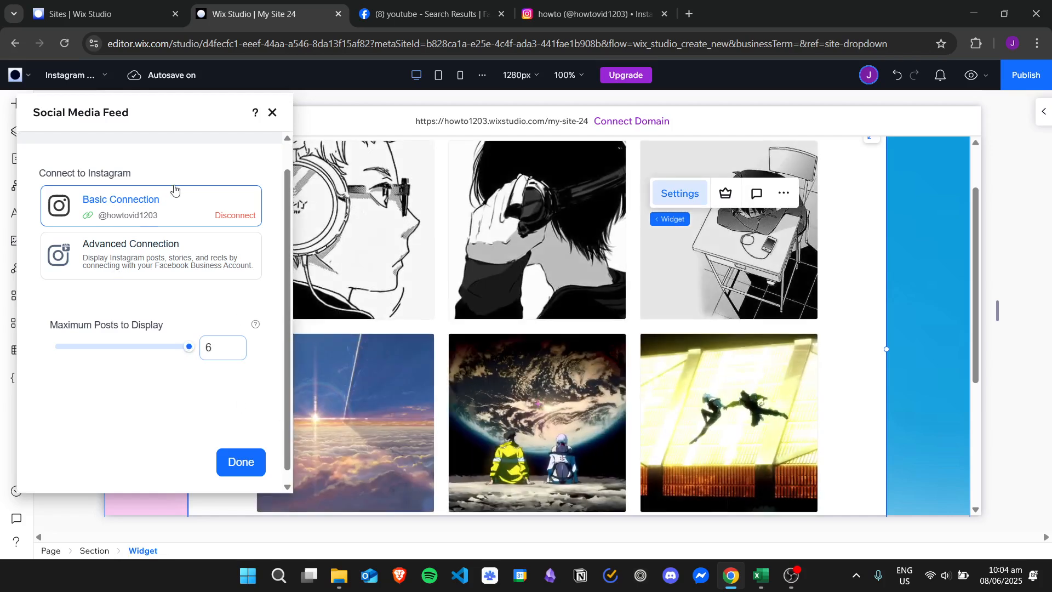
click(242, 461)
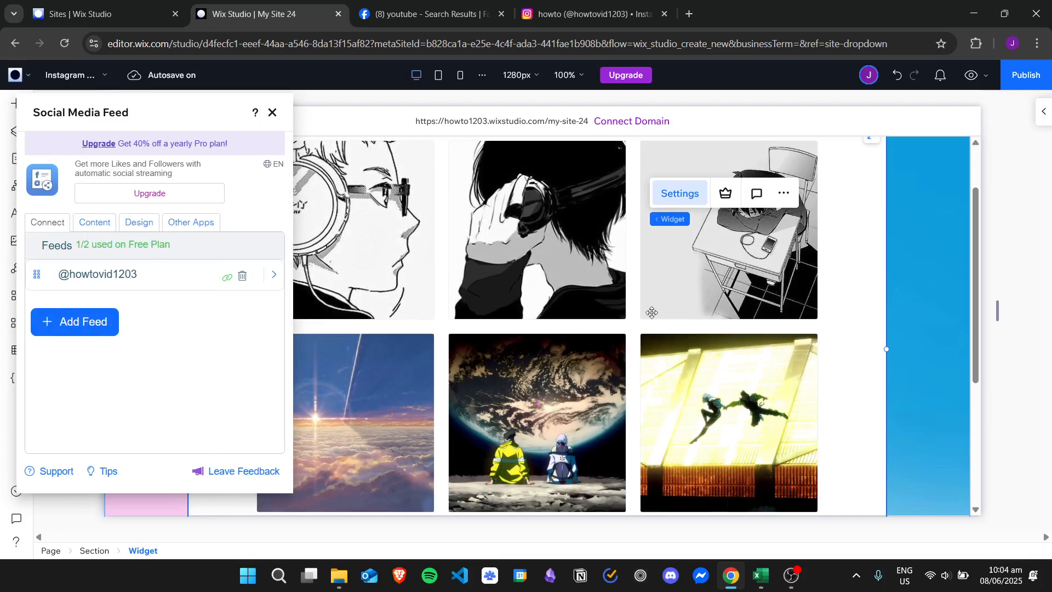
click(105, 224)
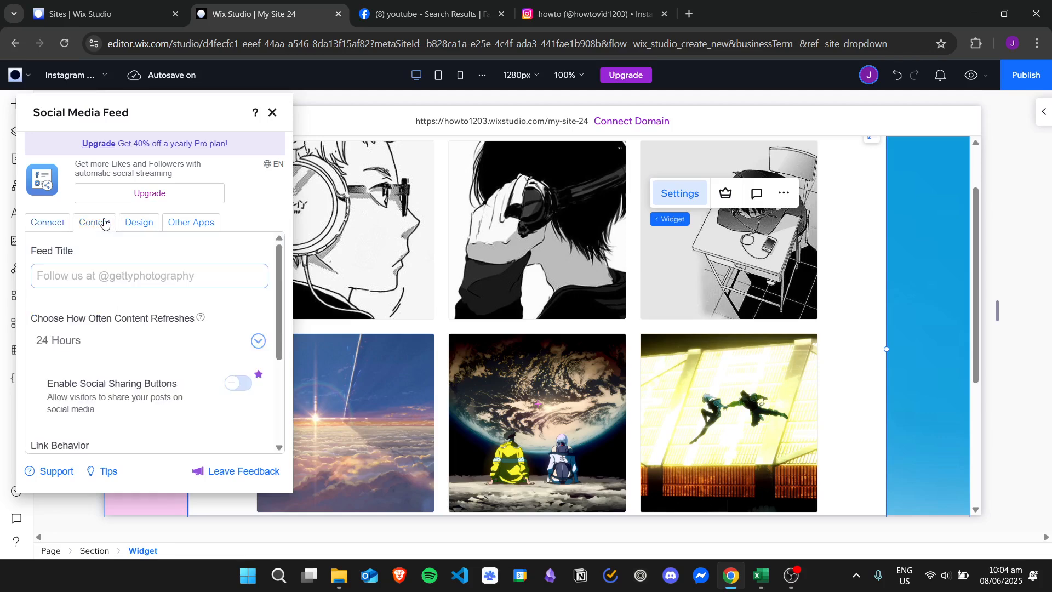
scroll(280, 249, down, 2)
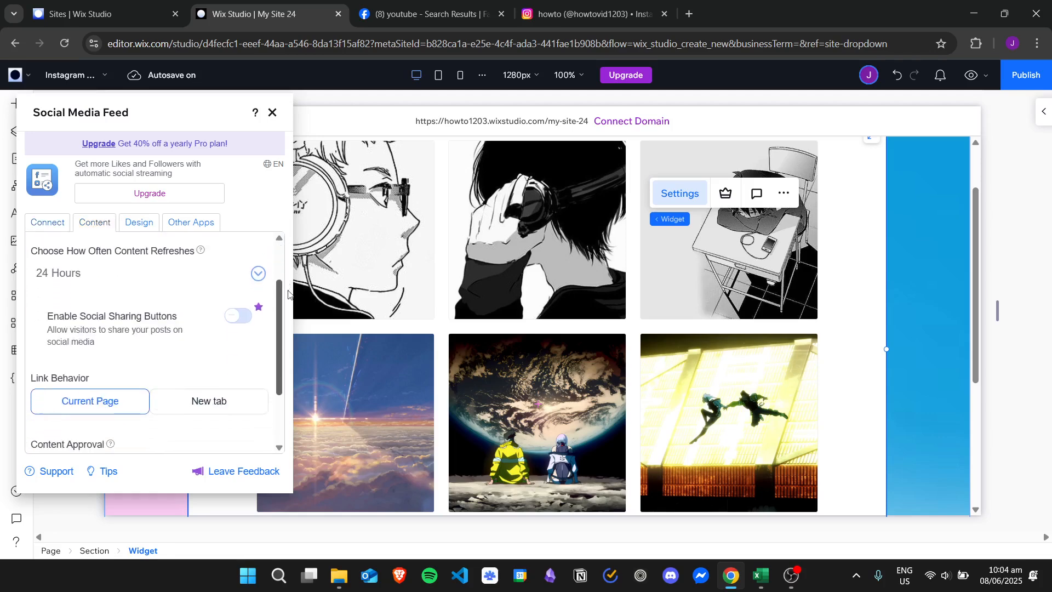
scroll(279, 250, up, 2)
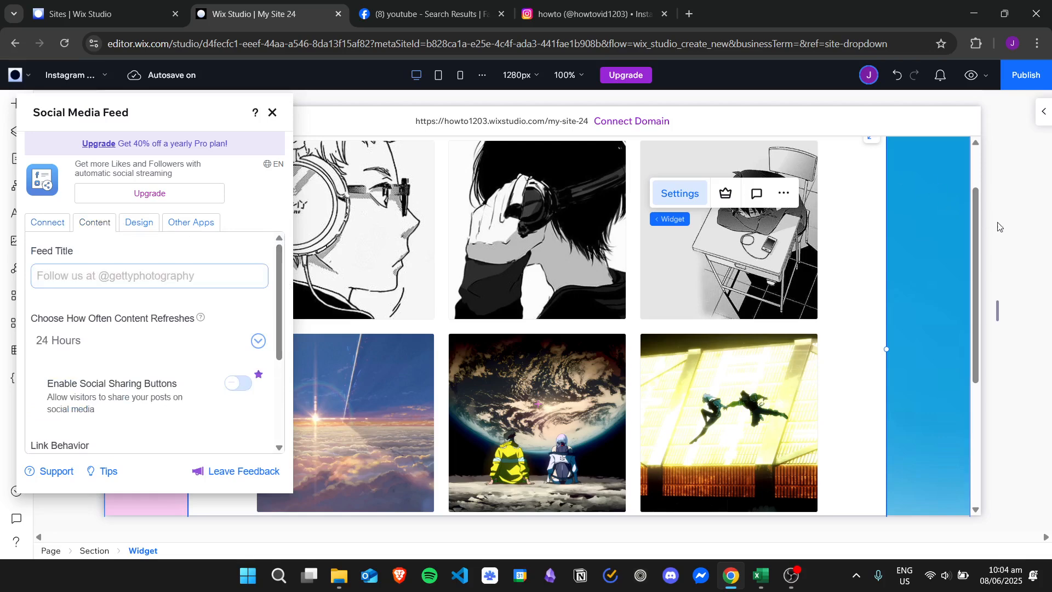
click(126, 276)
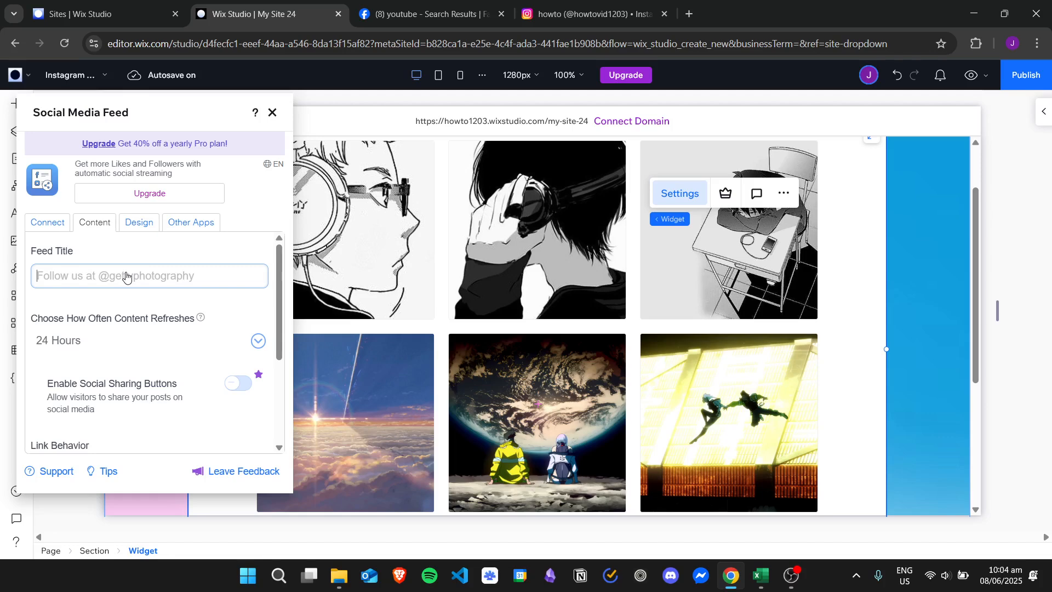
text(My Instagram)
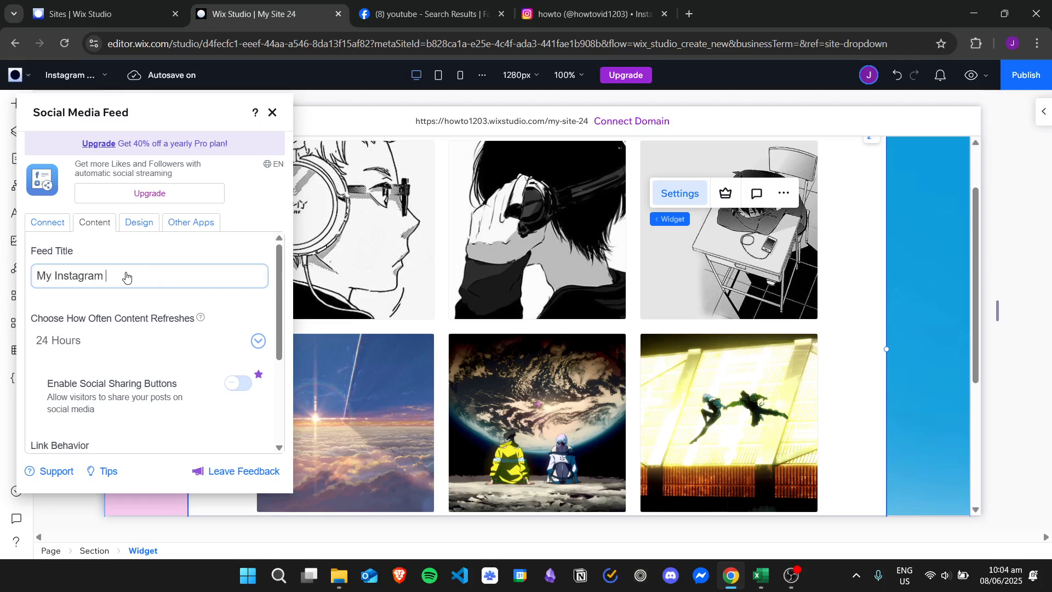
text( Feed)
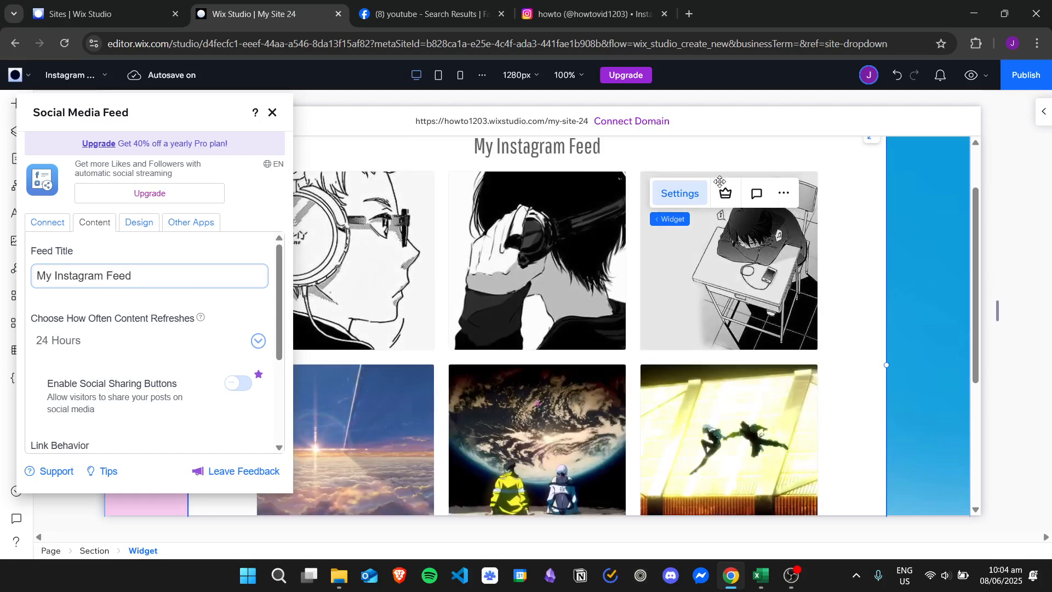
scroll(976, 195, up, 1)
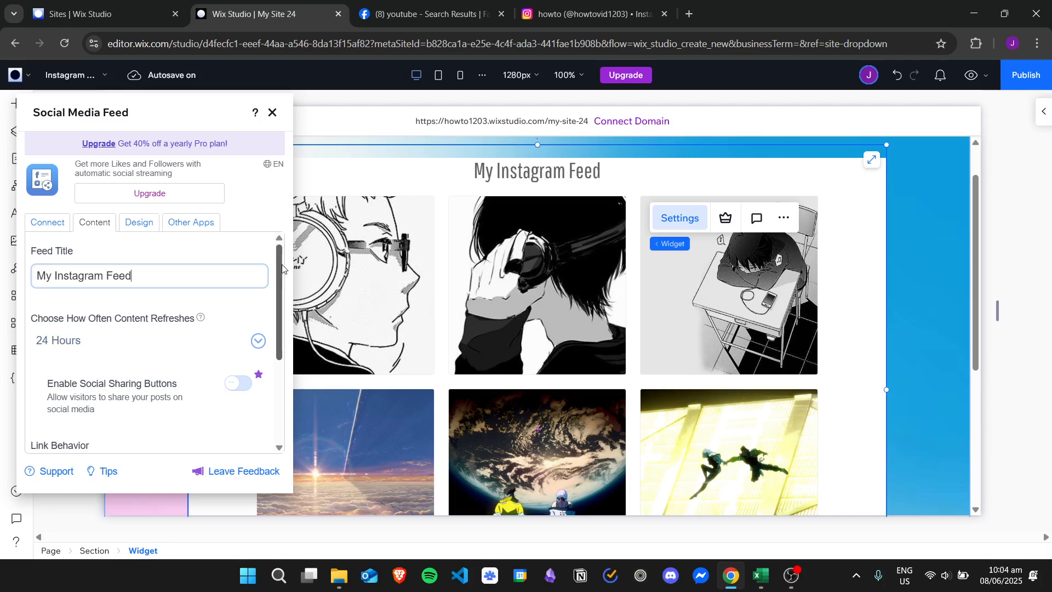
drag(281, 268, 290, 390)
scroll(185, 241, up, 3)
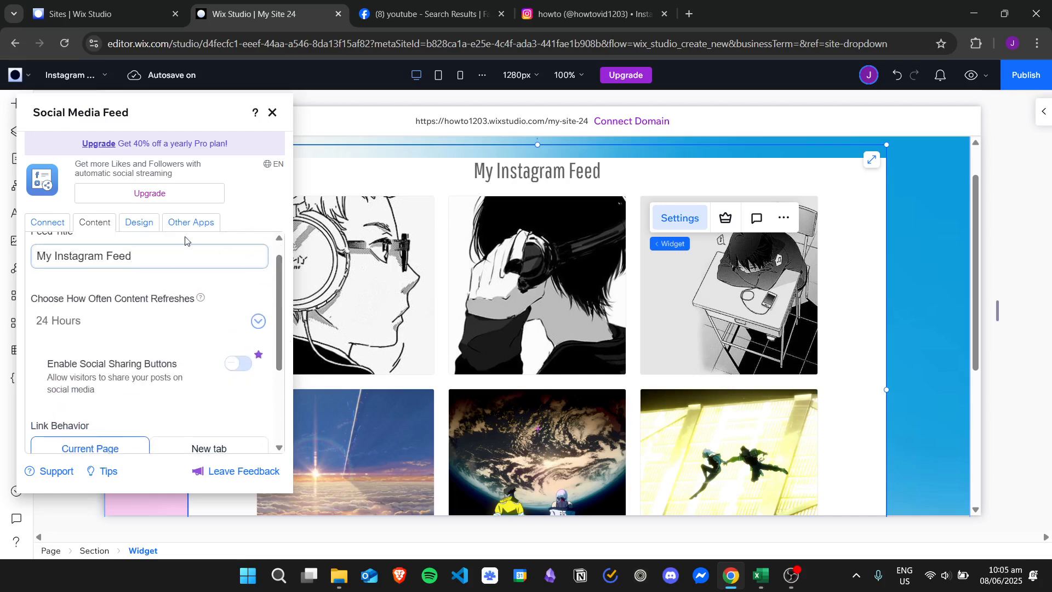
In the feed's layout and size design settings, try the Slider gallery style and switch to Collage.
click(139, 222)
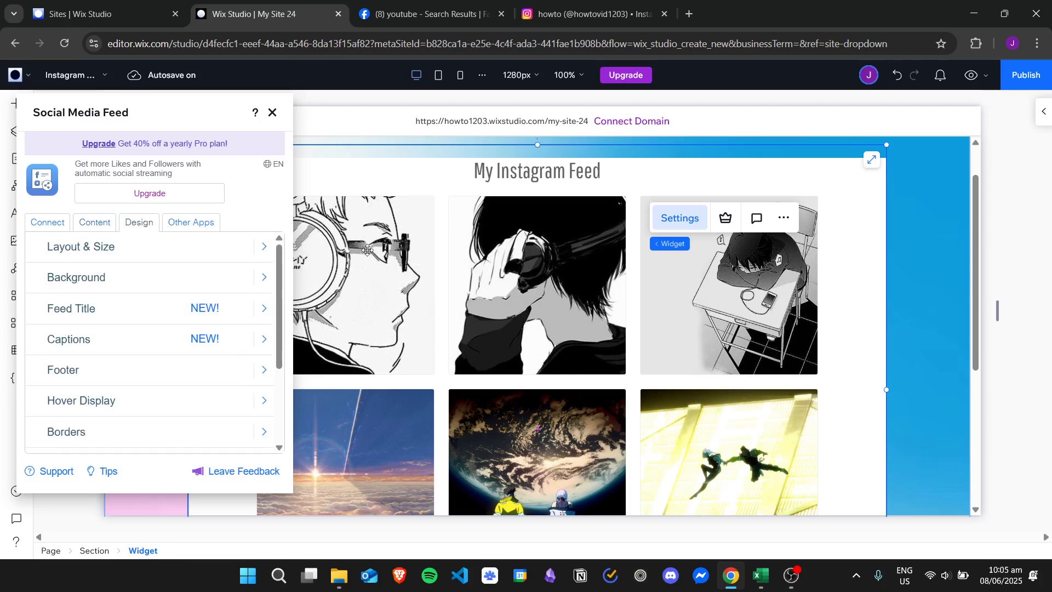
click(256, 254)
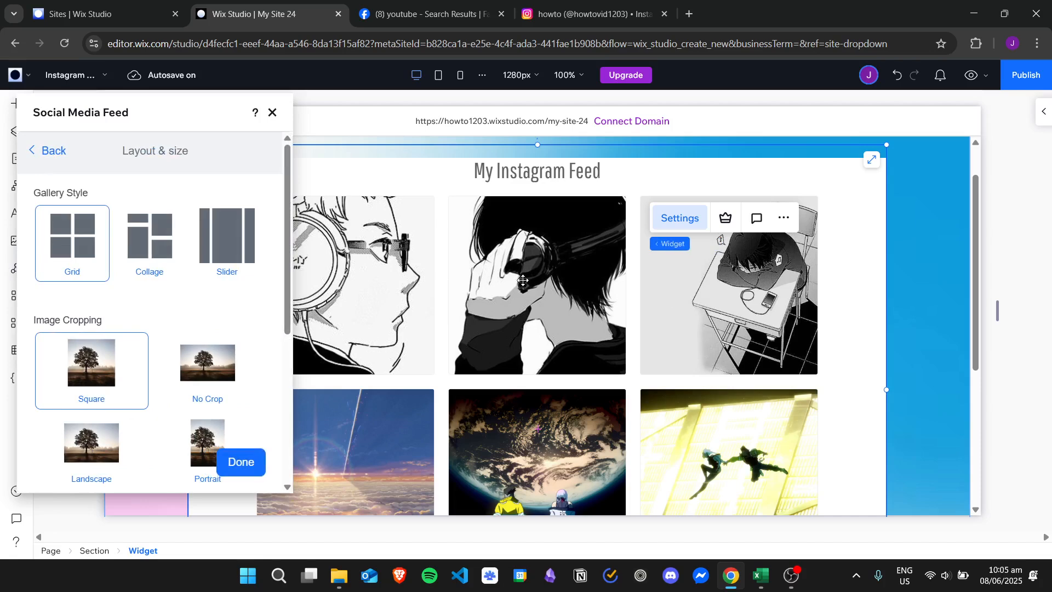
click(240, 250)
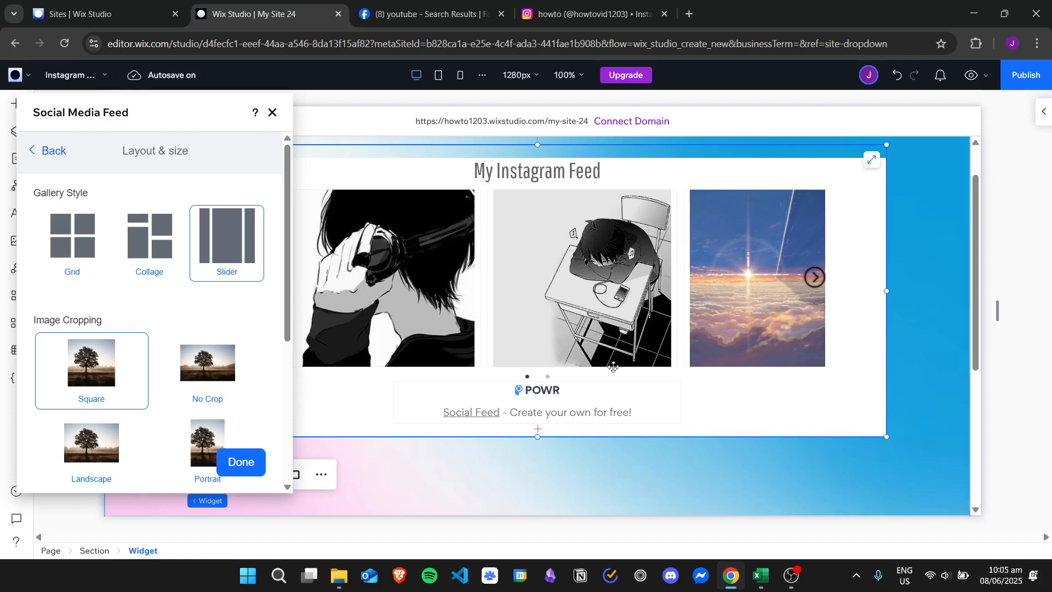
click(164, 246)
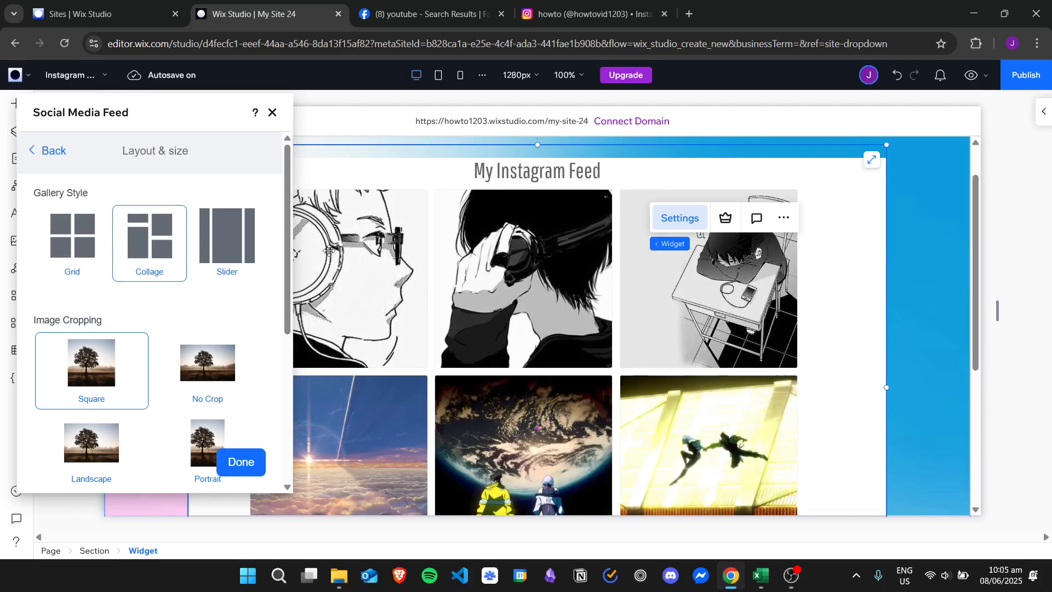
scroll(247, 274, down, 2)
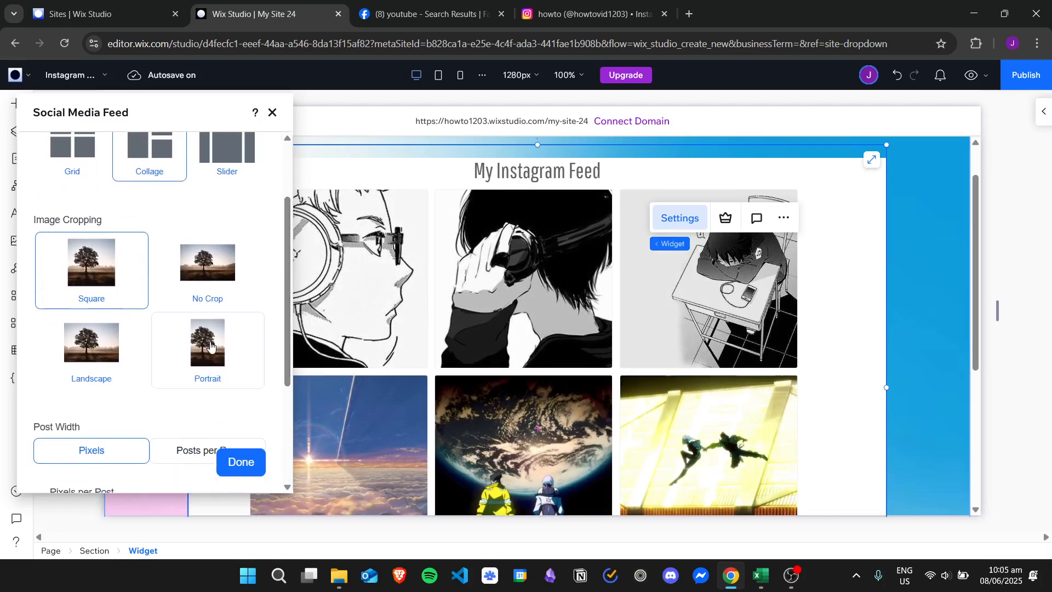
Try the Portrait and Landscape image cropping for the feed's posts and choose No Crop.
click(211, 346)
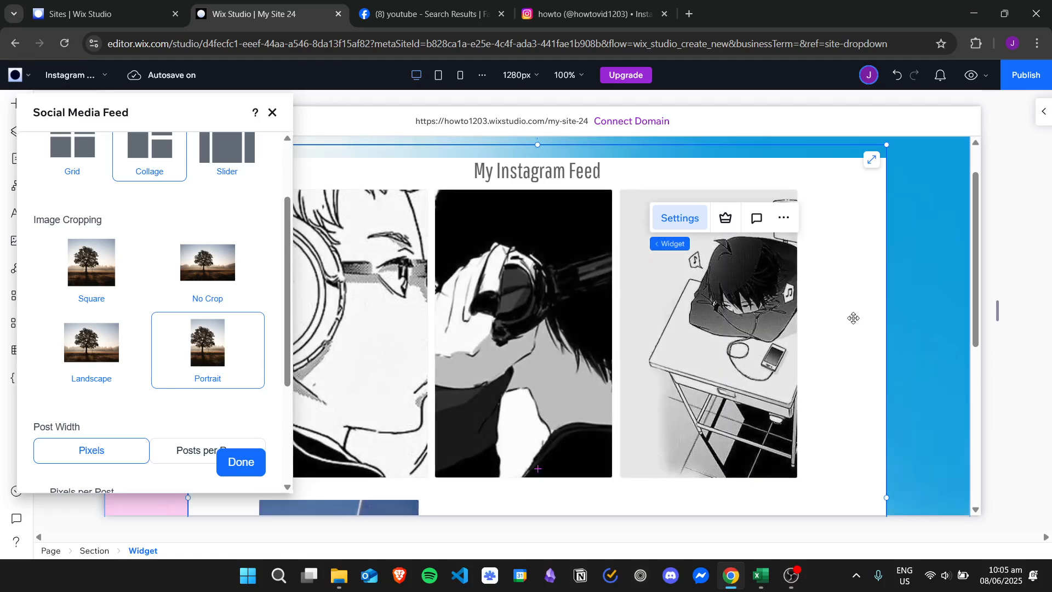
click(80, 365)
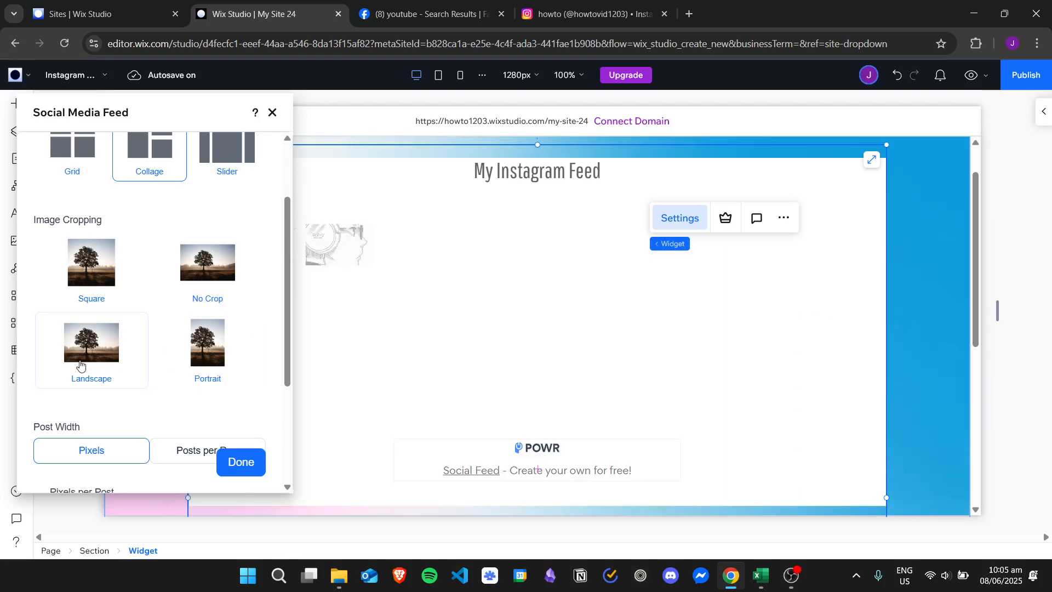
click(239, 282)
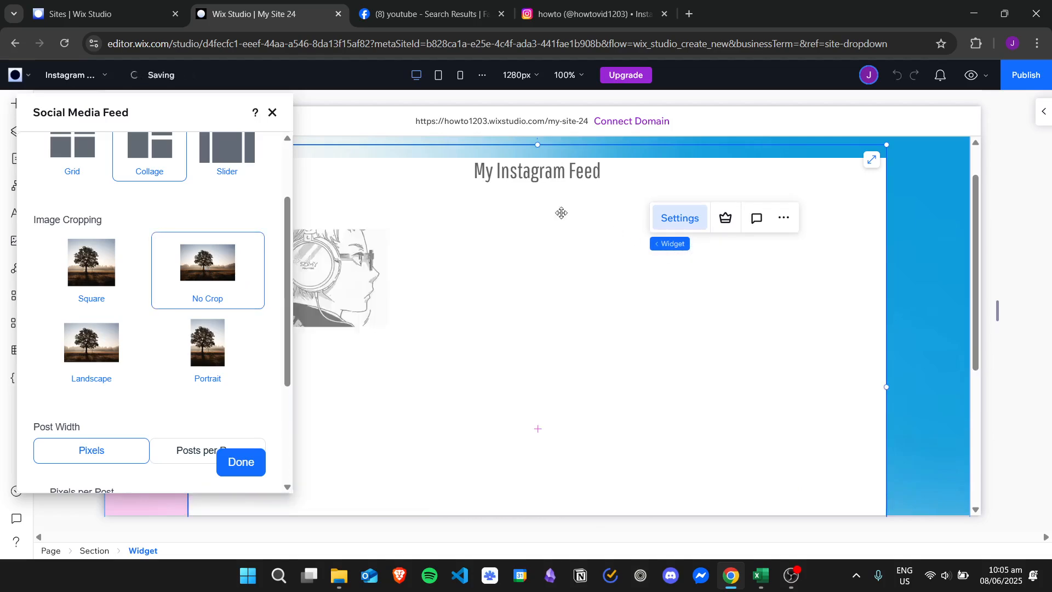
Set the feed's post width to 280 px per post and the spacing between posts to 14 px.
scroll(285, 326, down, 3)
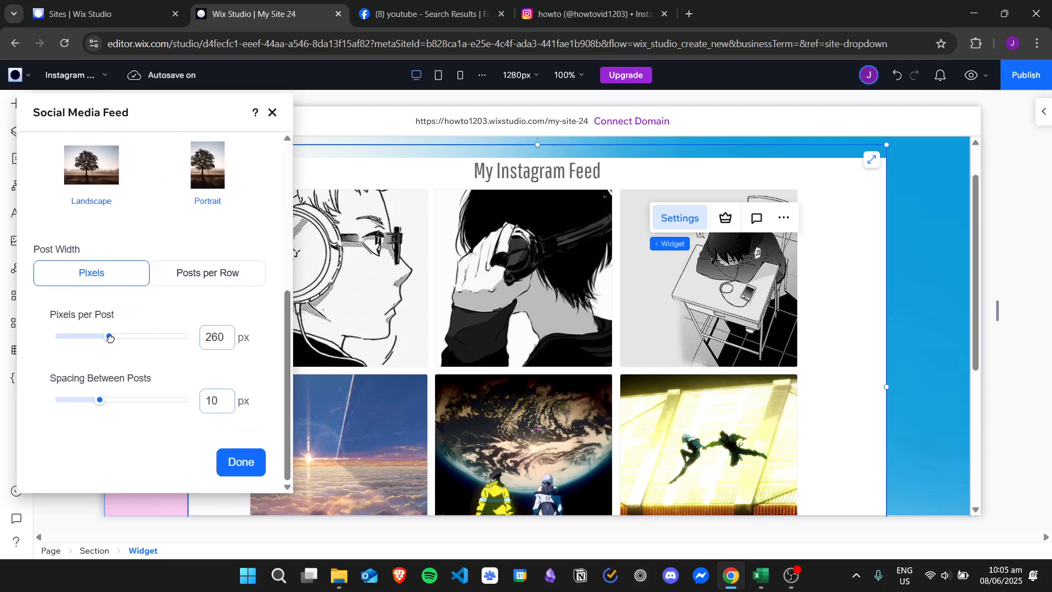
drag(117, 337, 115, 337)
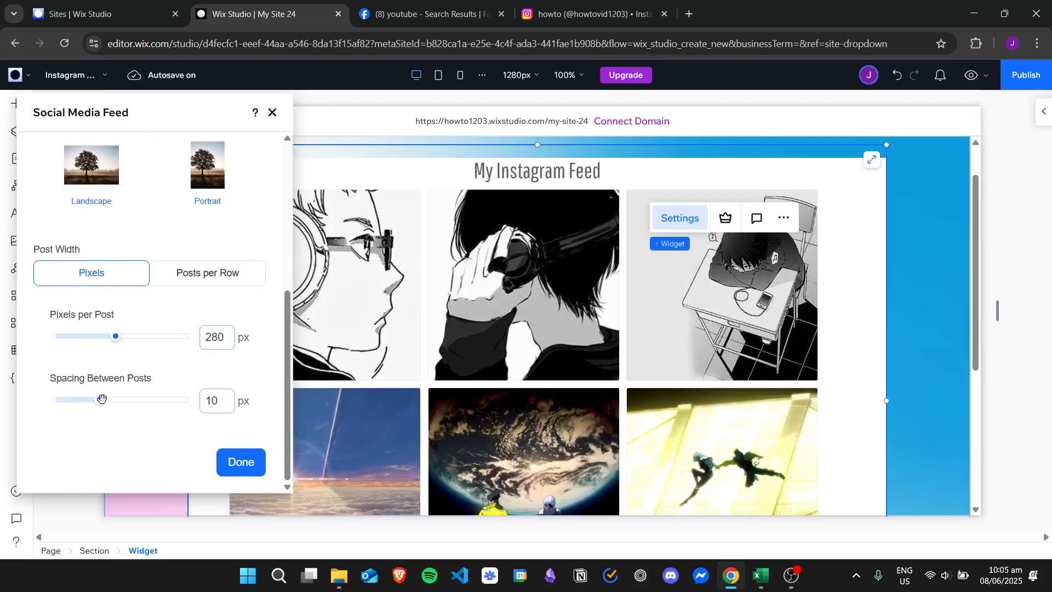
drag(112, 398, 118, 398)
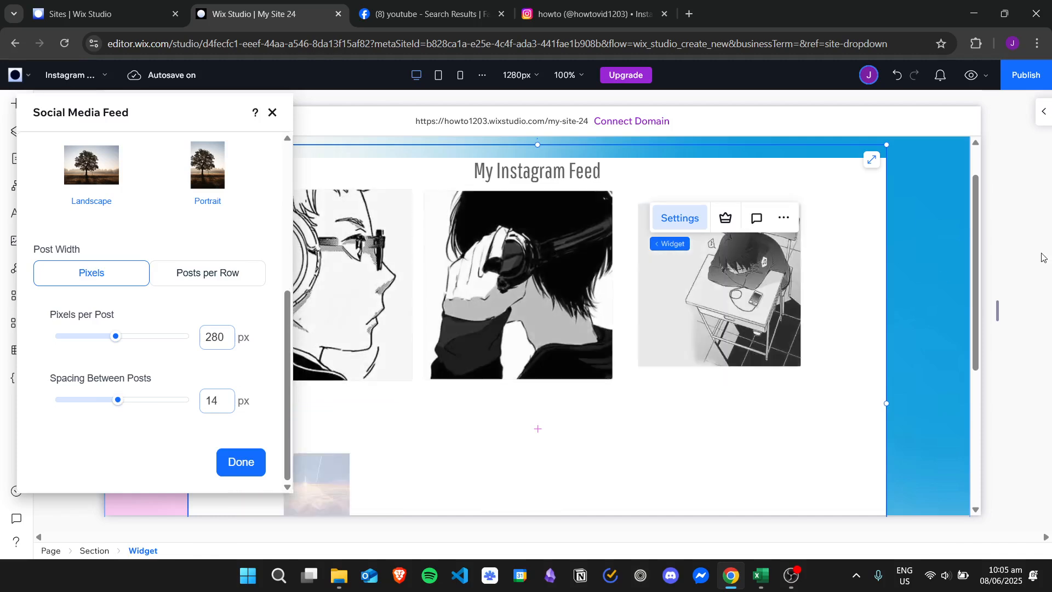
Try Posts per Row as the post width, look at the feed on the page and switch back to Pixels.
click(248, 286)
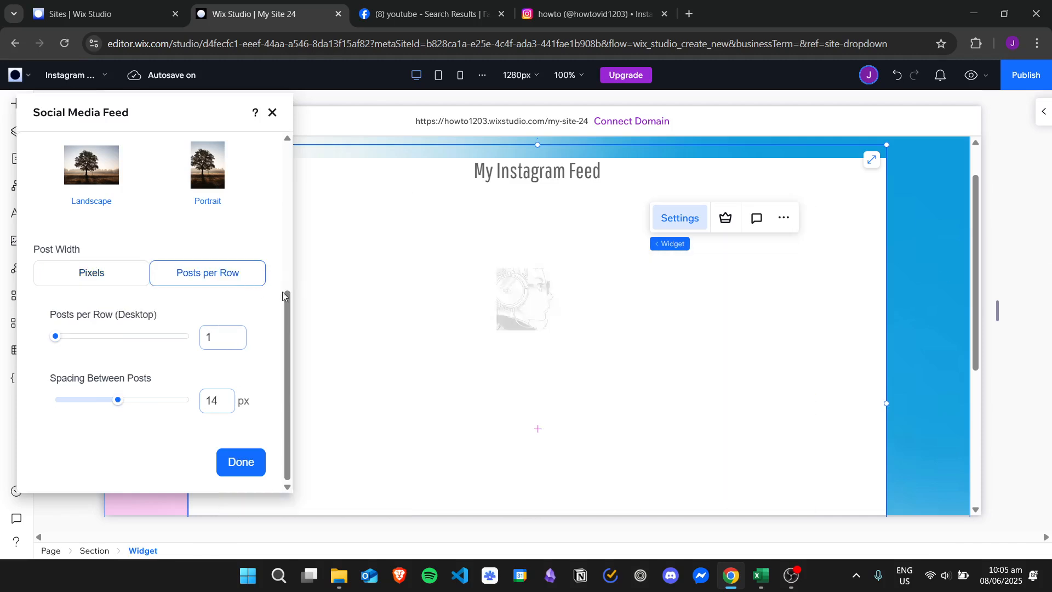
drag(291, 297, 289, 339)
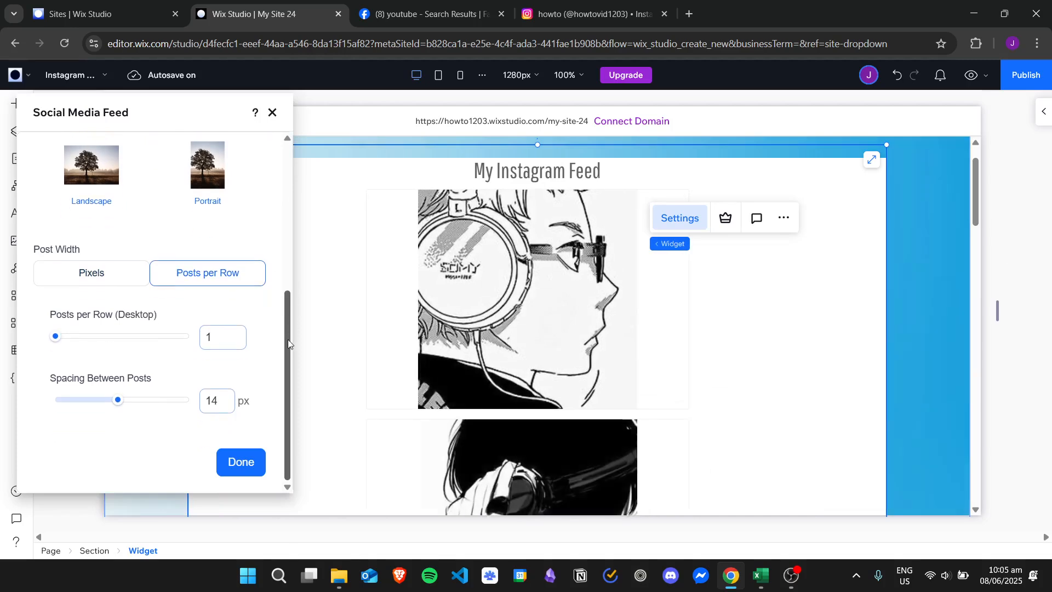
drag(979, 197, 1017, 170)
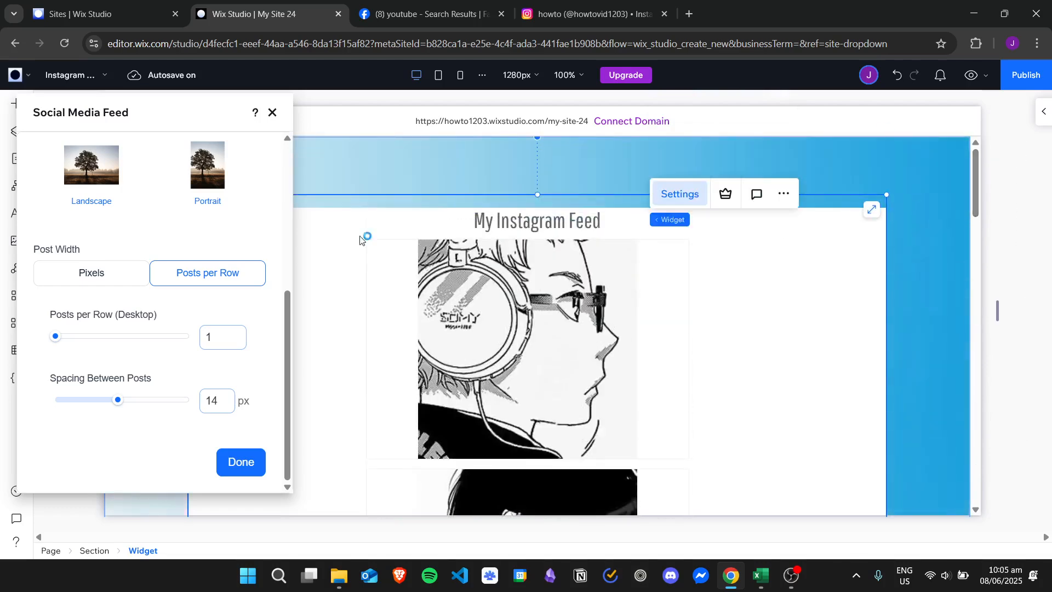
click(100, 274)
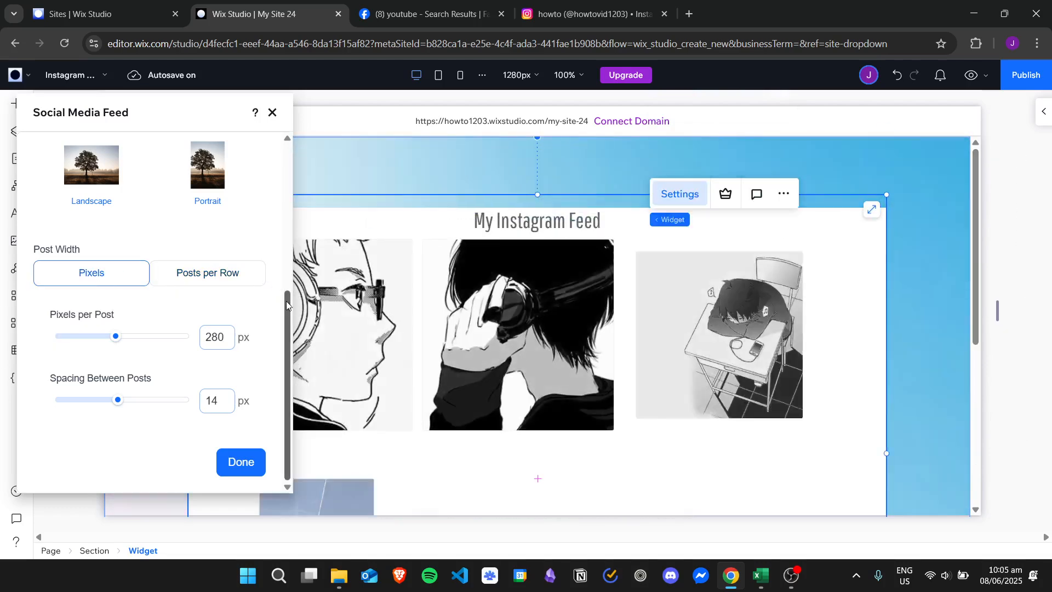
Finish the layout and size settings and set the feed's background color to the light green swatch #f3f8f0.
drag(287, 307, 275, 136)
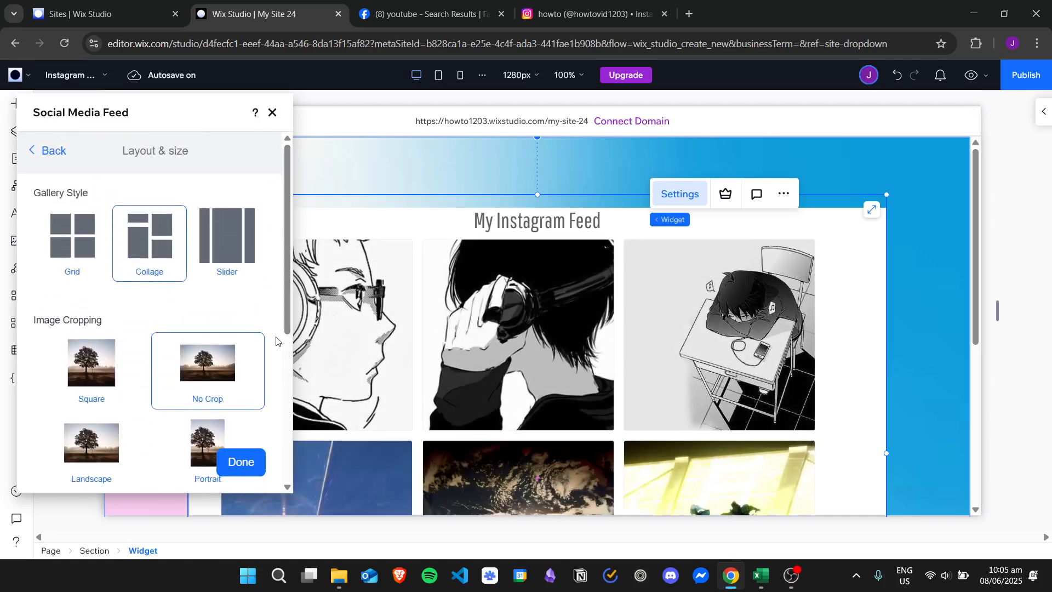
click(241, 462)
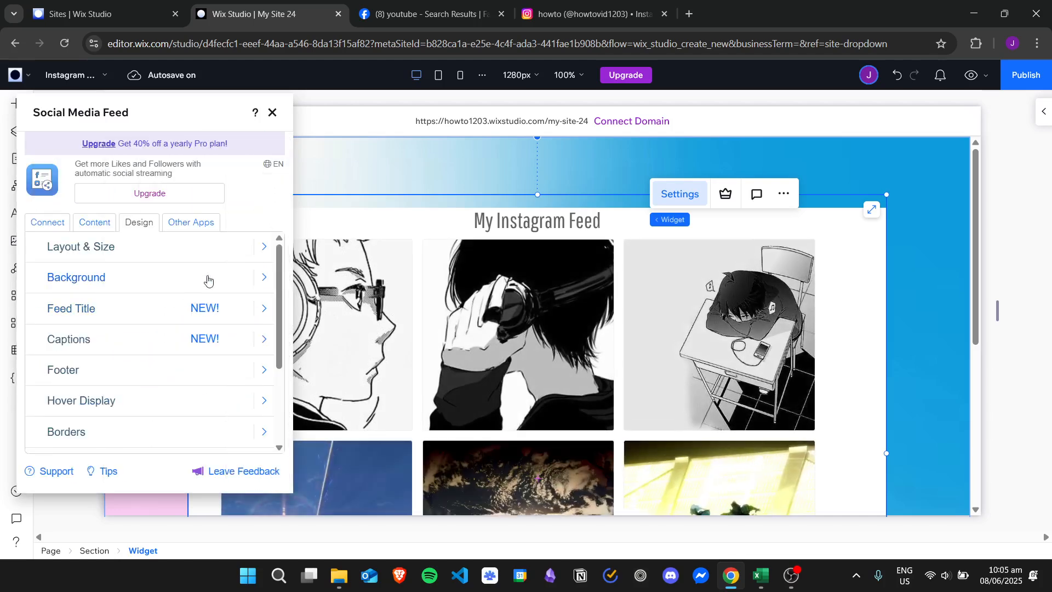
drag(278, 262, 278, 274)
scroll(277, 311, down, 1)
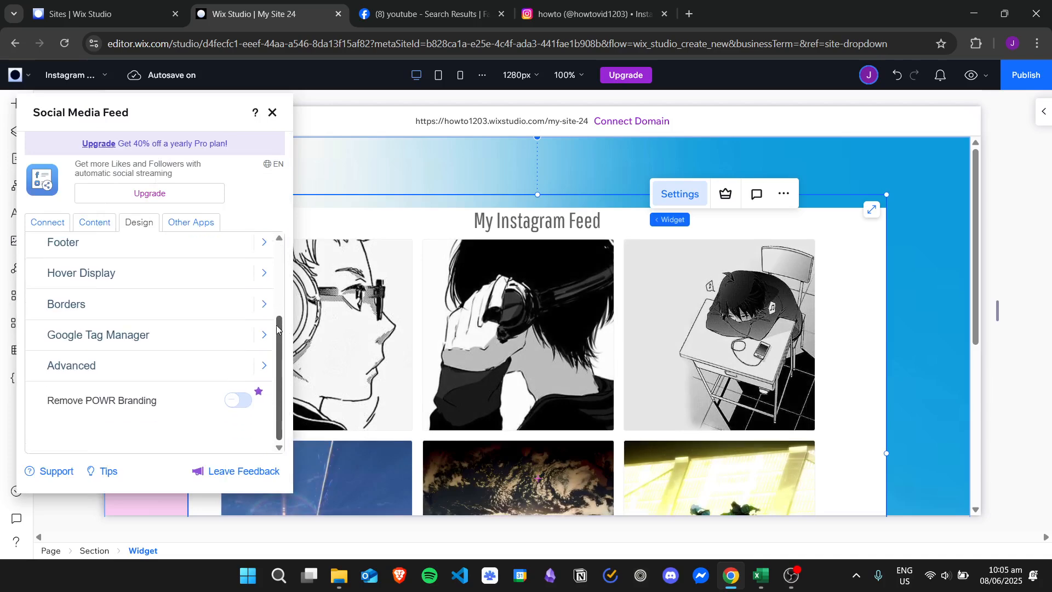
scroll(192, 284, up, 5)
click(174, 279)
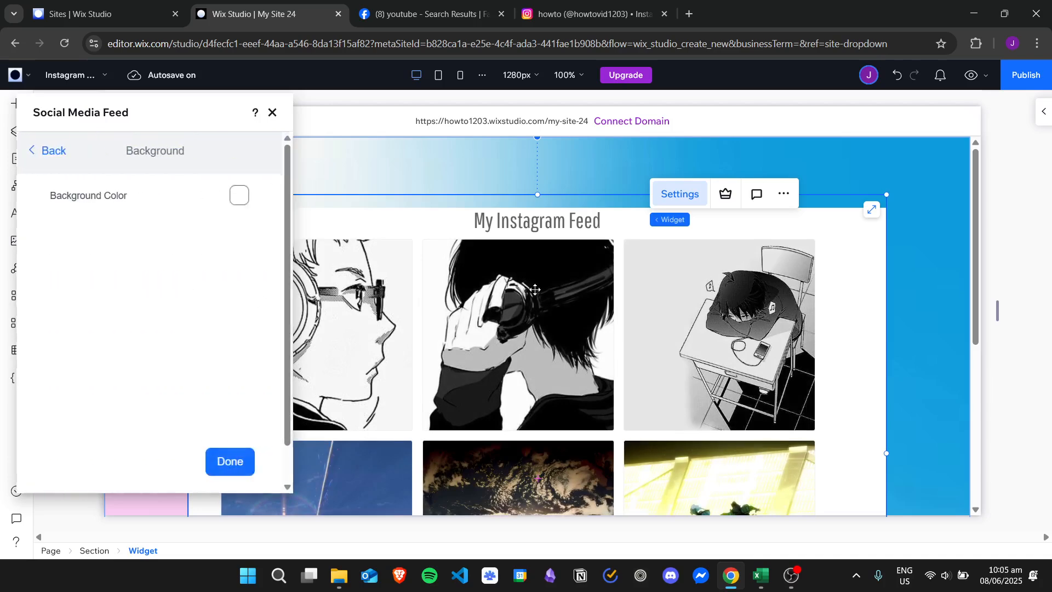
click(236, 201)
click(165, 257)
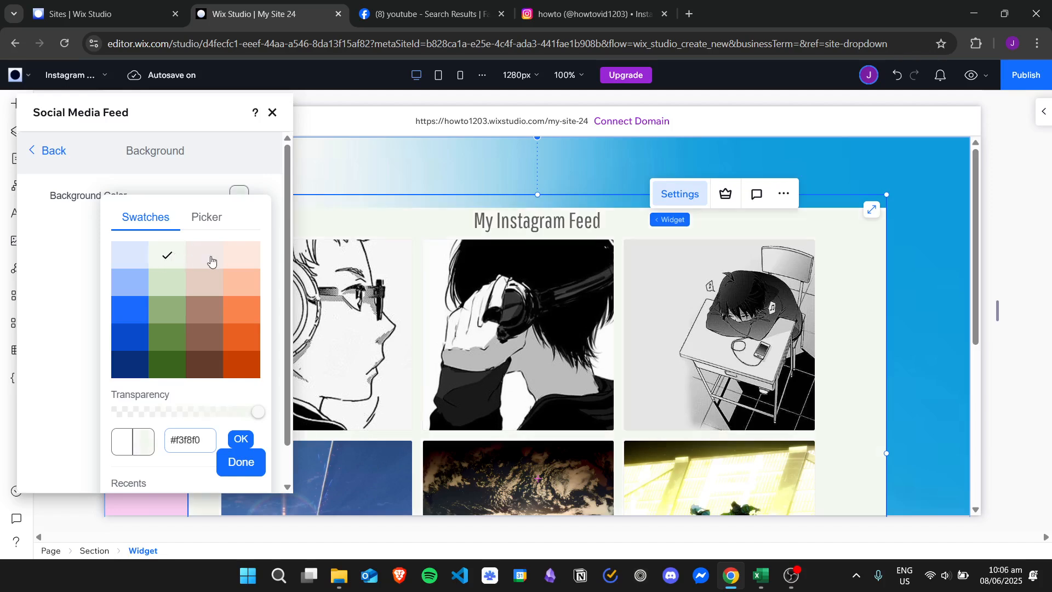
click(212, 261)
click(168, 259)
click(241, 463)
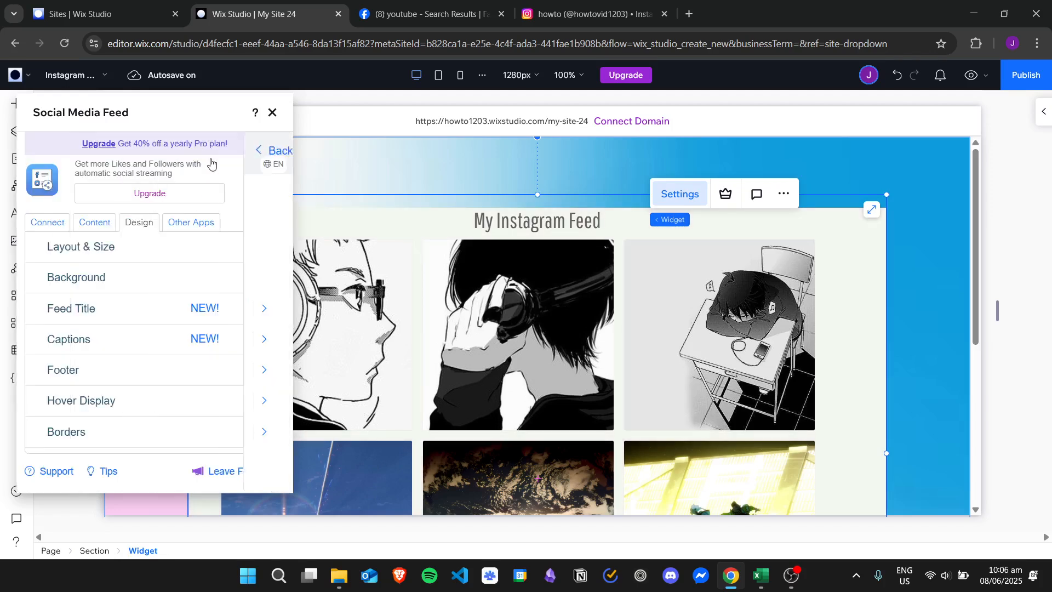
Style the feed title with the Slabo 13px font at 36px in dark blue #082f7b.
click(155, 313)
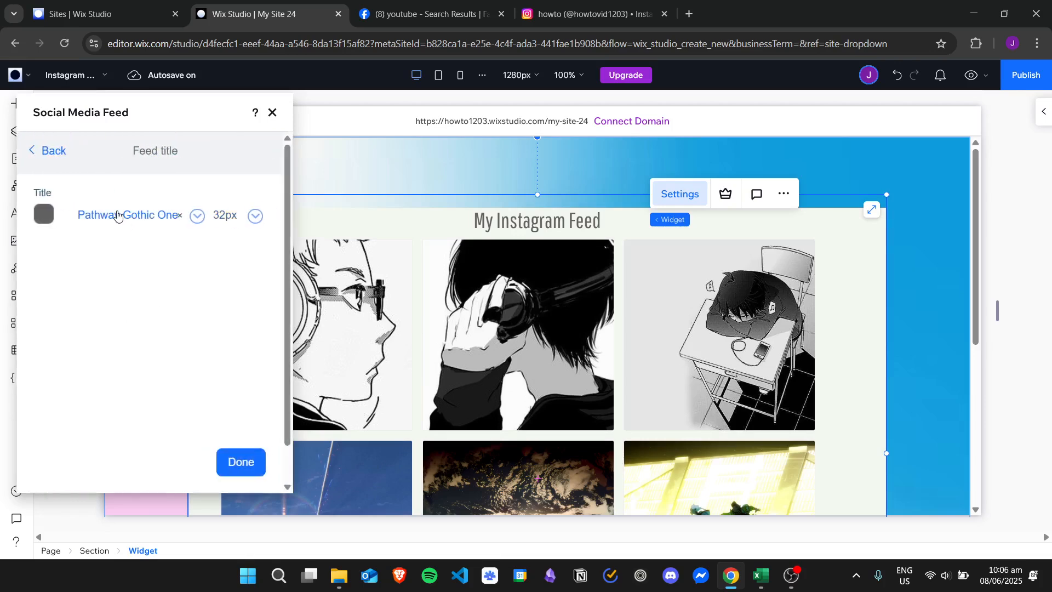
click(132, 223)
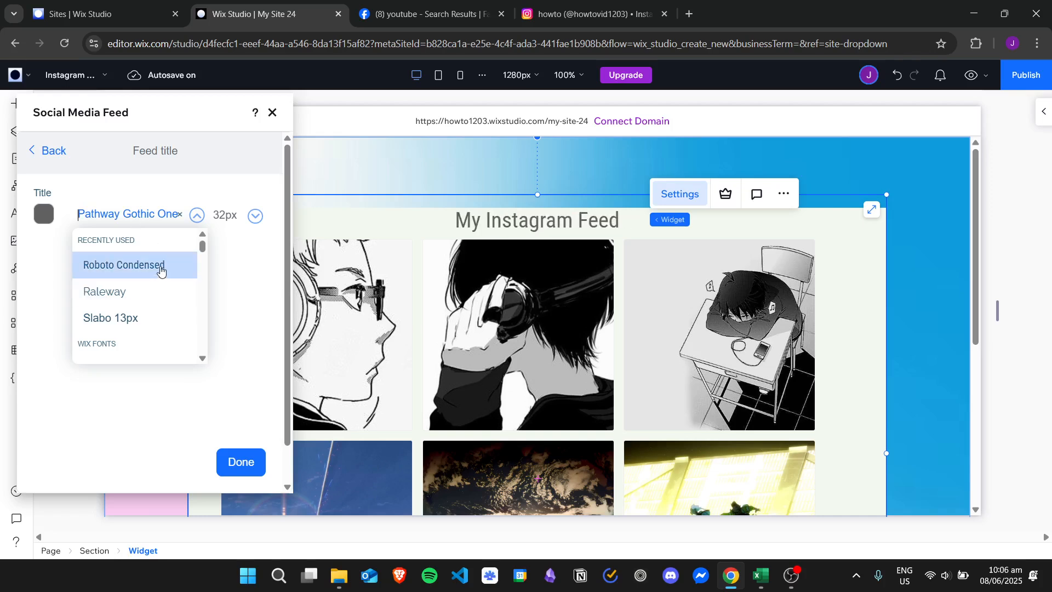
click(157, 320)
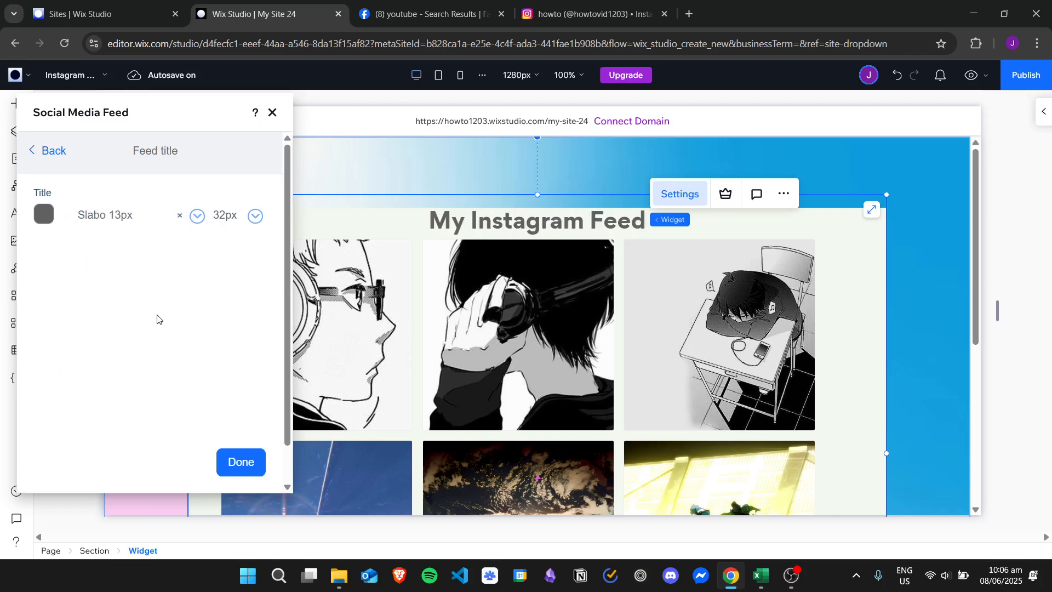
click(255, 215)
click(230, 294)
click(44, 215)
click(88, 394)
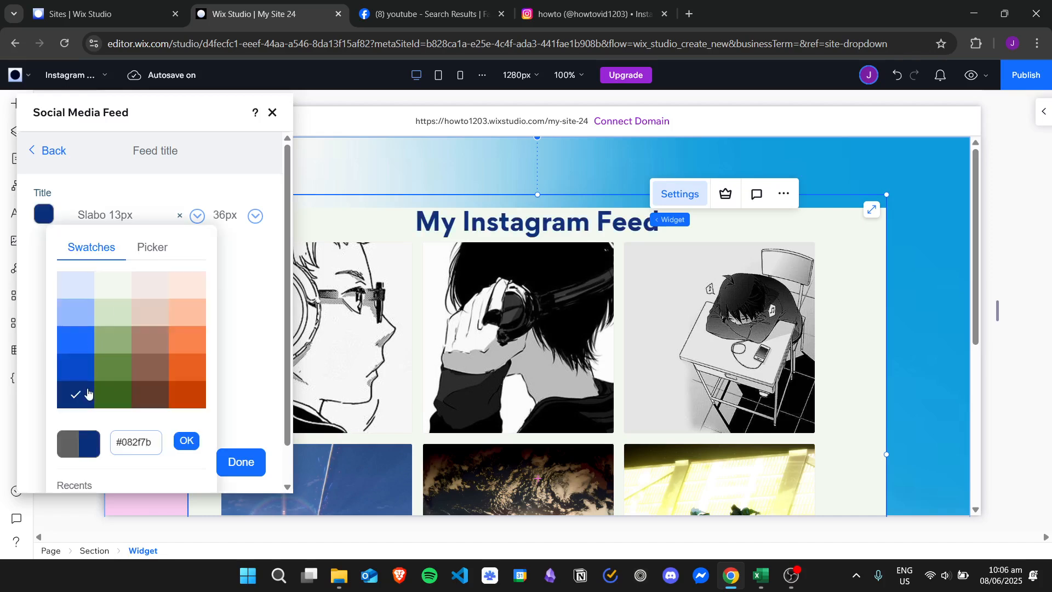
click(249, 463)
Enable captions for the feed's posts in the design settings.
scroll(276, 309, down, 2)
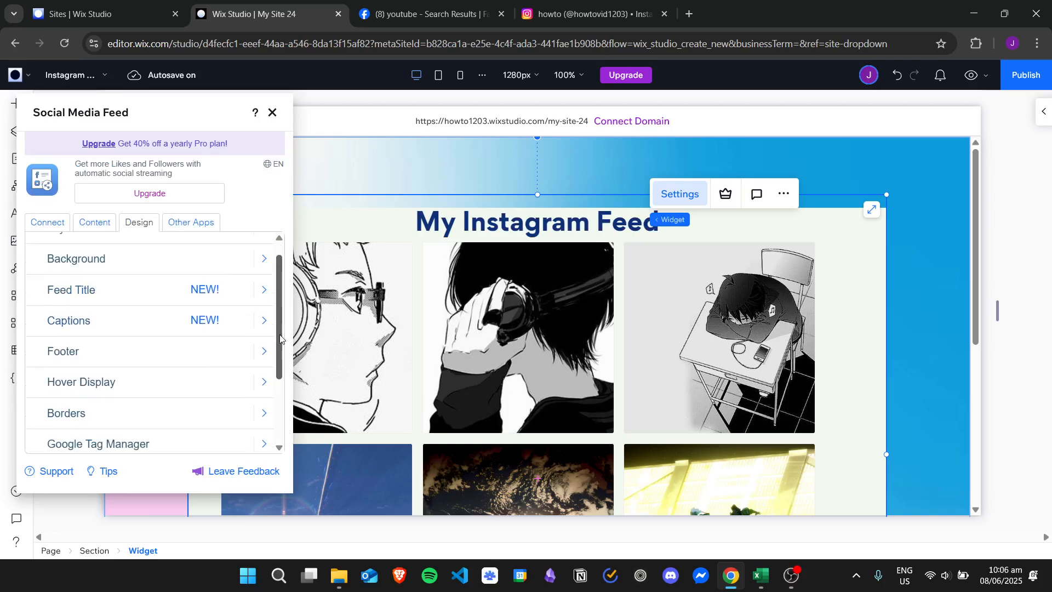
scroll(277, 309, down, 3)
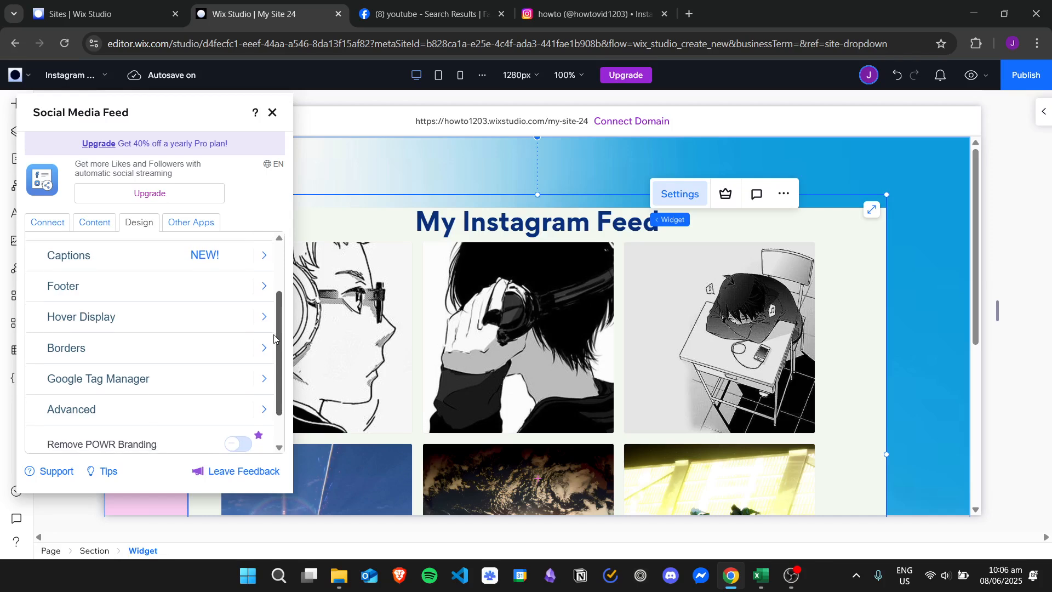
click(260, 267)
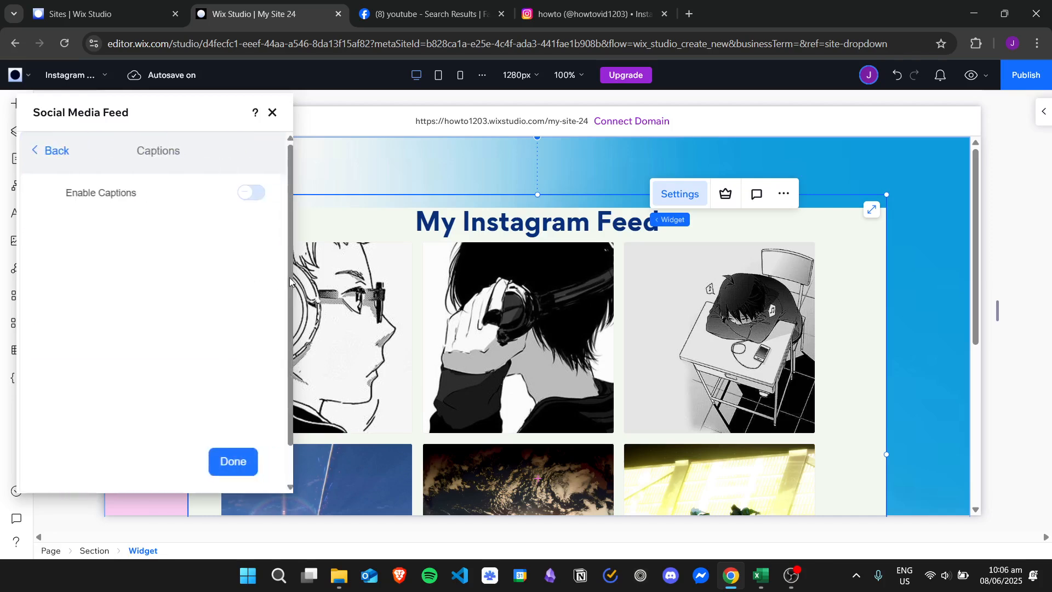
click(233, 195)
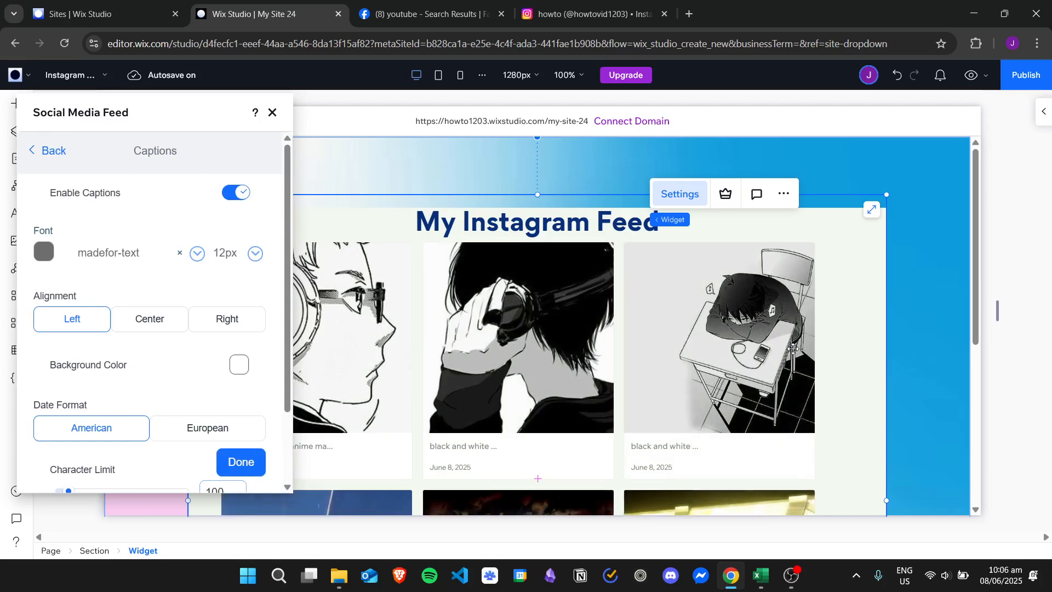
click(260, 463)
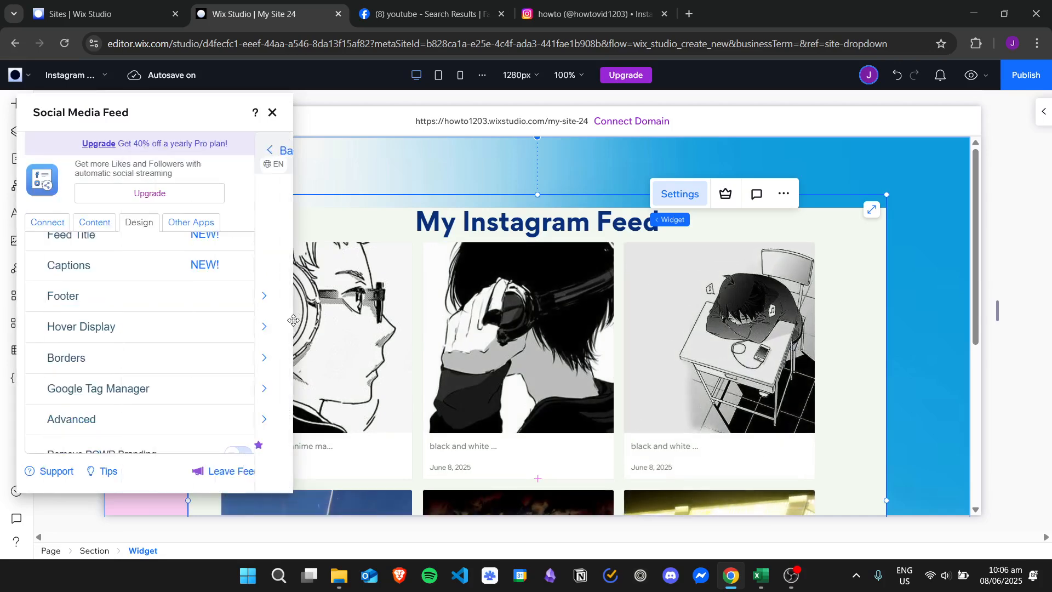
Look over the remaining design options and the Other Apps and Content settings, and close the widget's settings.
scroll(165, 356, down, 2)
scroll(186, 285, up, 4)
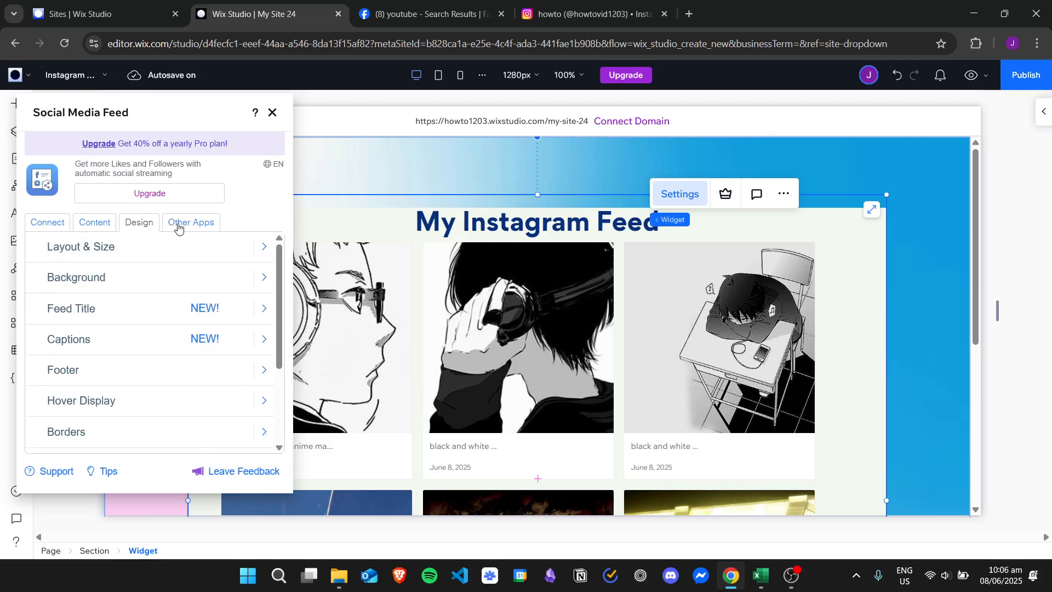
click(178, 226)
click(94, 223)
click(273, 112)
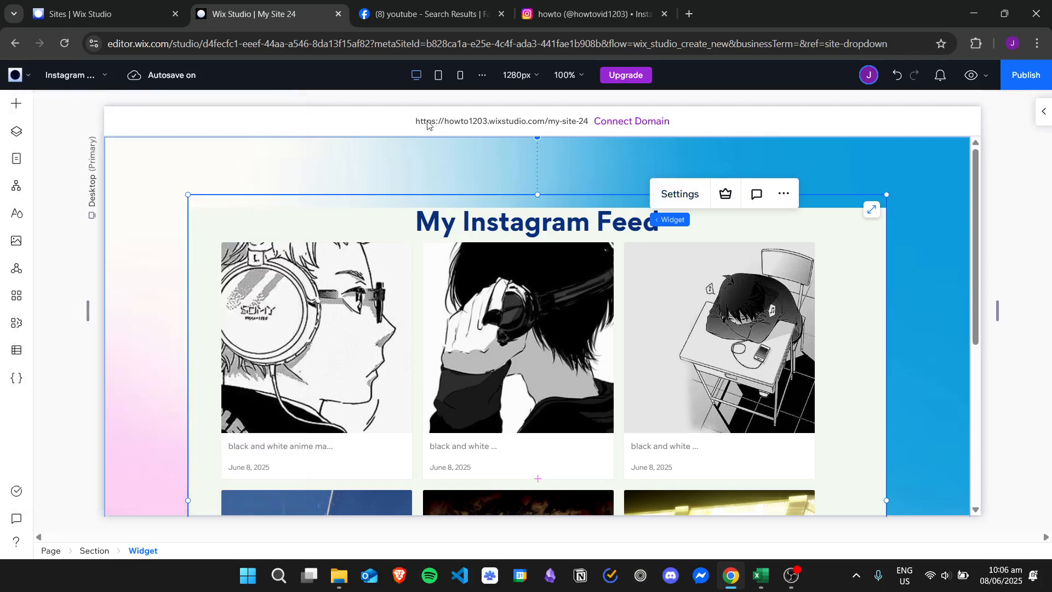
Preview the site, examine the whole Instagram feed, return to editing and dismiss the offer to publish.
drag(977, 186, 986, 208)
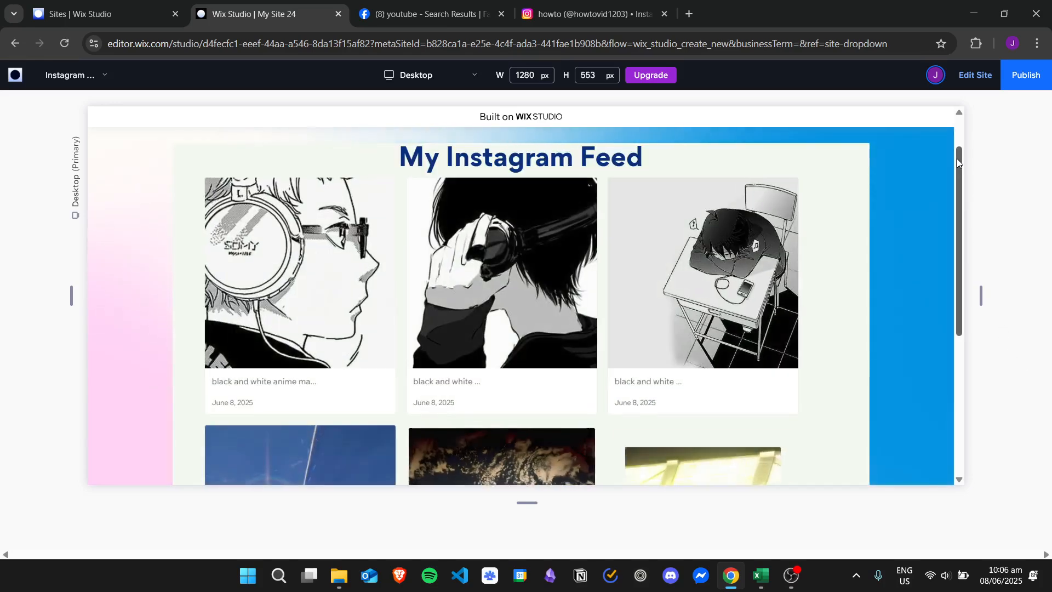
drag(957, 159, 960, 299)
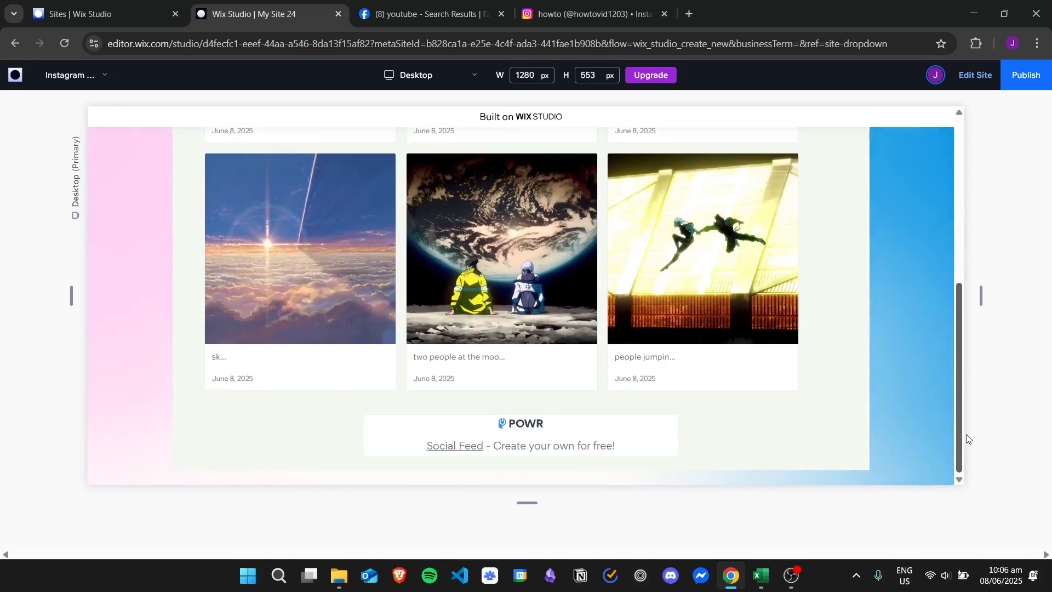
scroll(945, 262, up, 6)
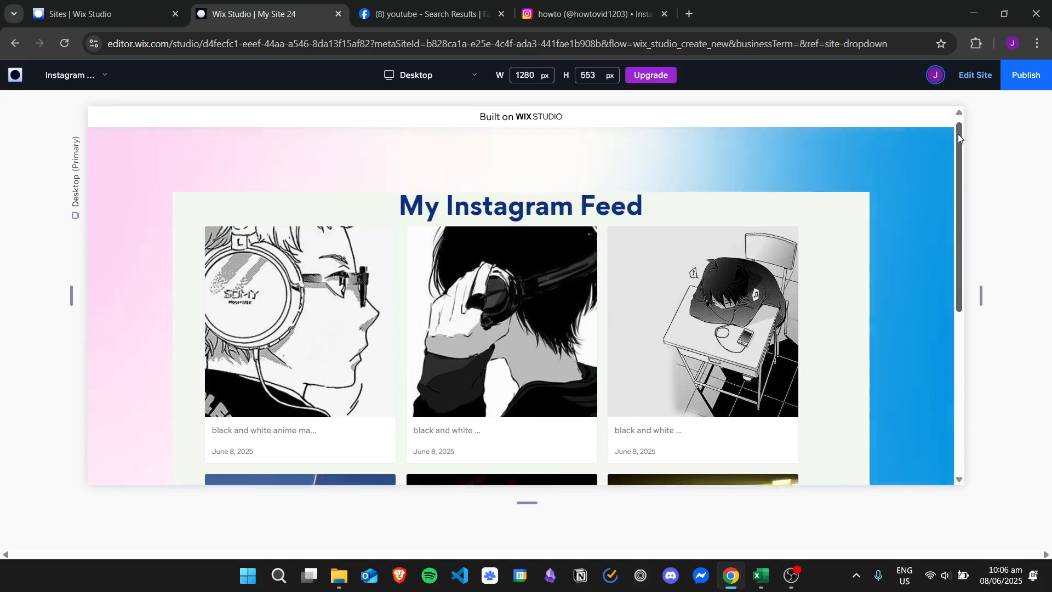
click(968, 81)
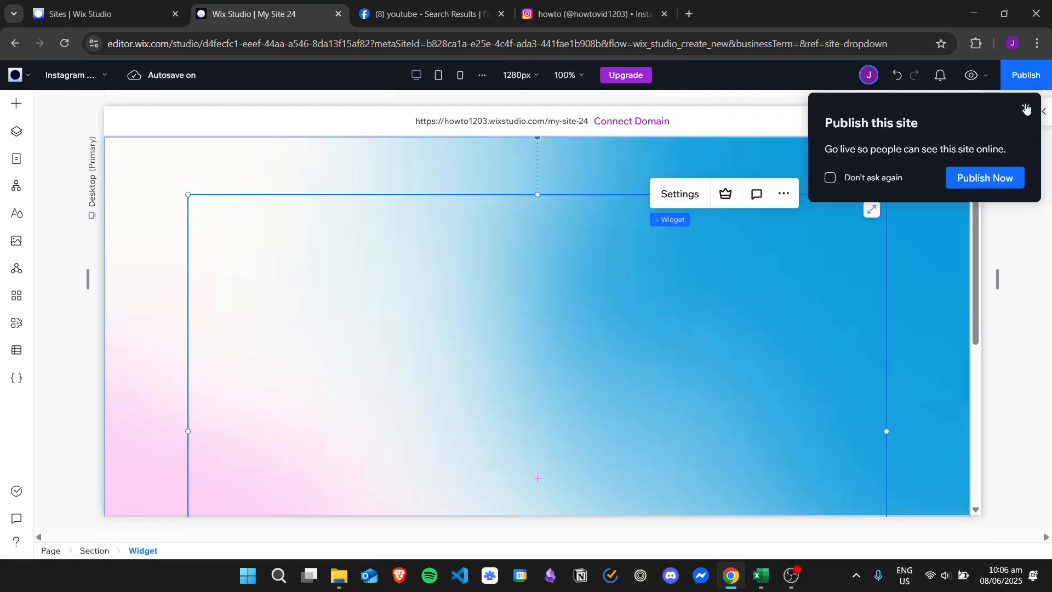
click(1025, 108)
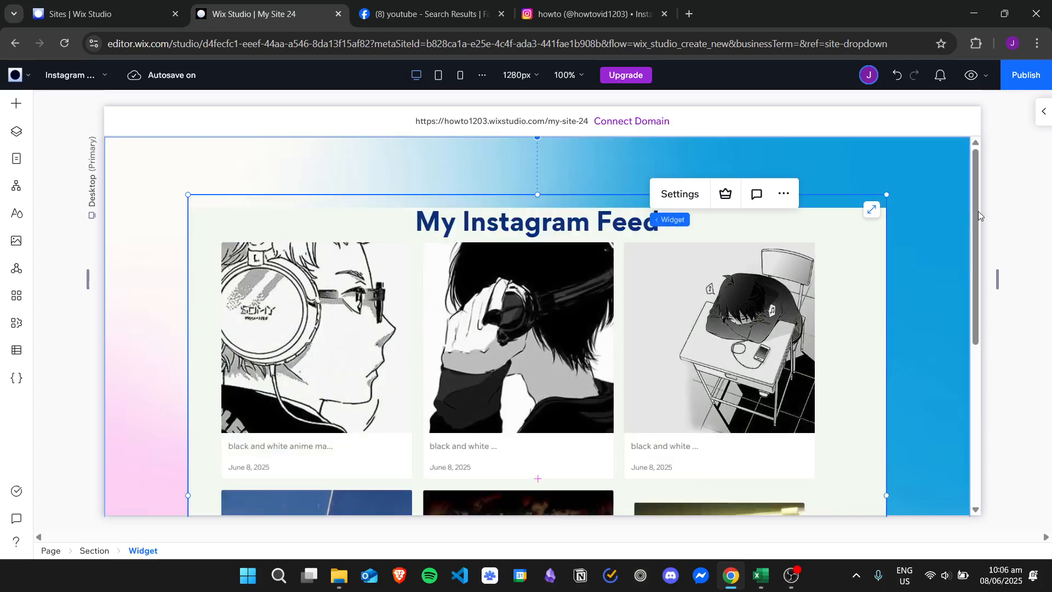
Delete the connected Instagram feed from the widget and choose Facebook as the platform for a new feed.
scroll(978, 258, down, 1)
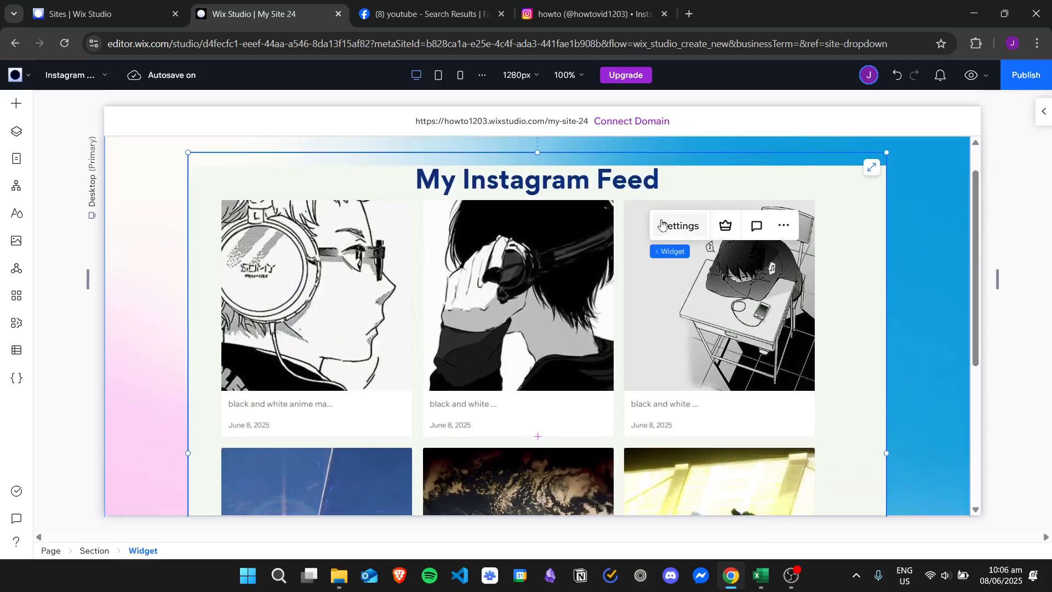
click(680, 227)
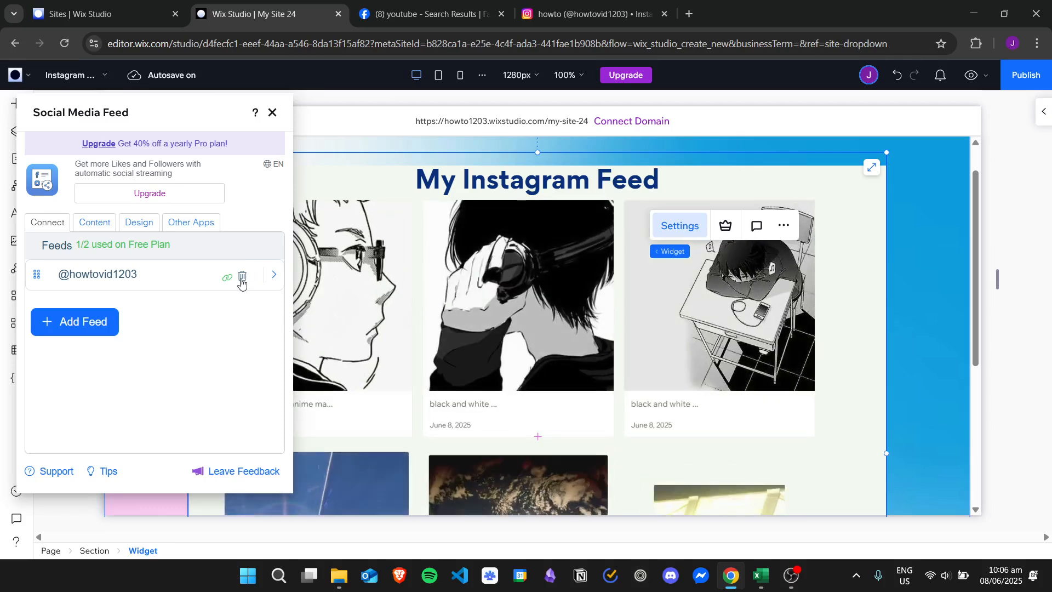
click(242, 276)
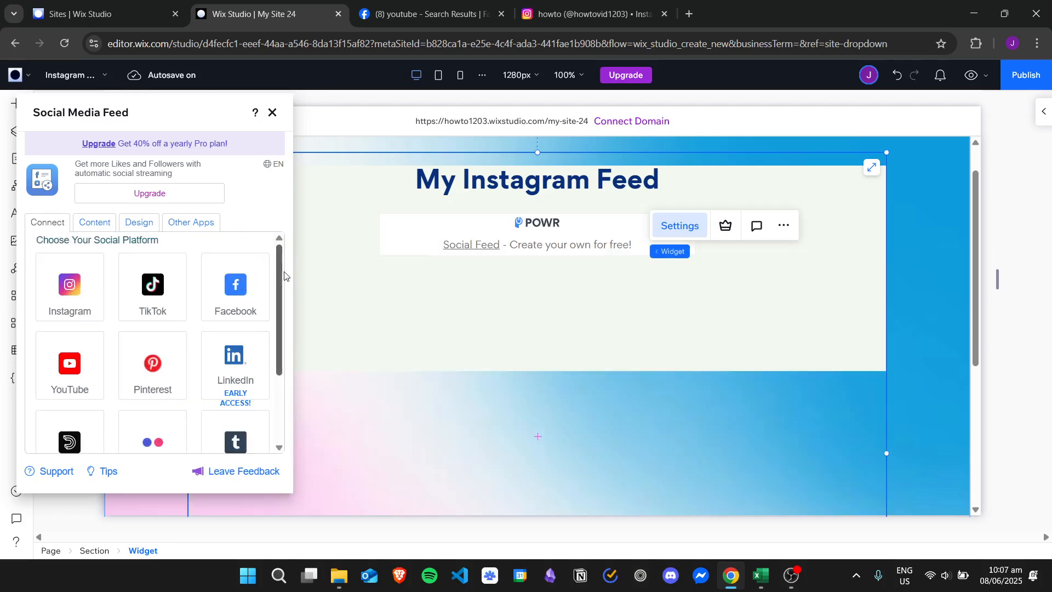
scroll(283, 324, down, 3)
scroll(283, 324, up, 3)
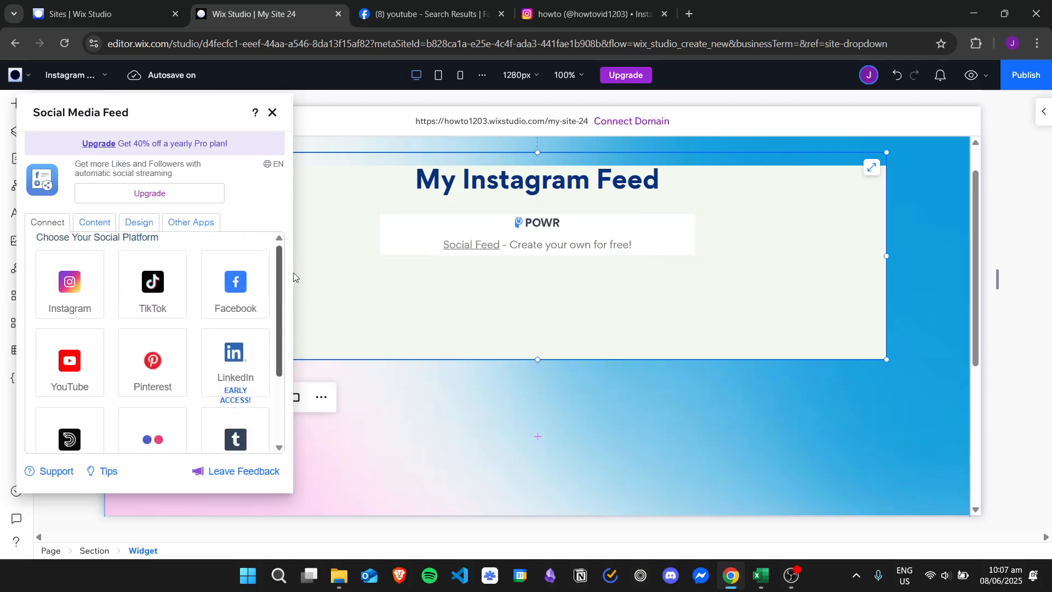
click(245, 295)
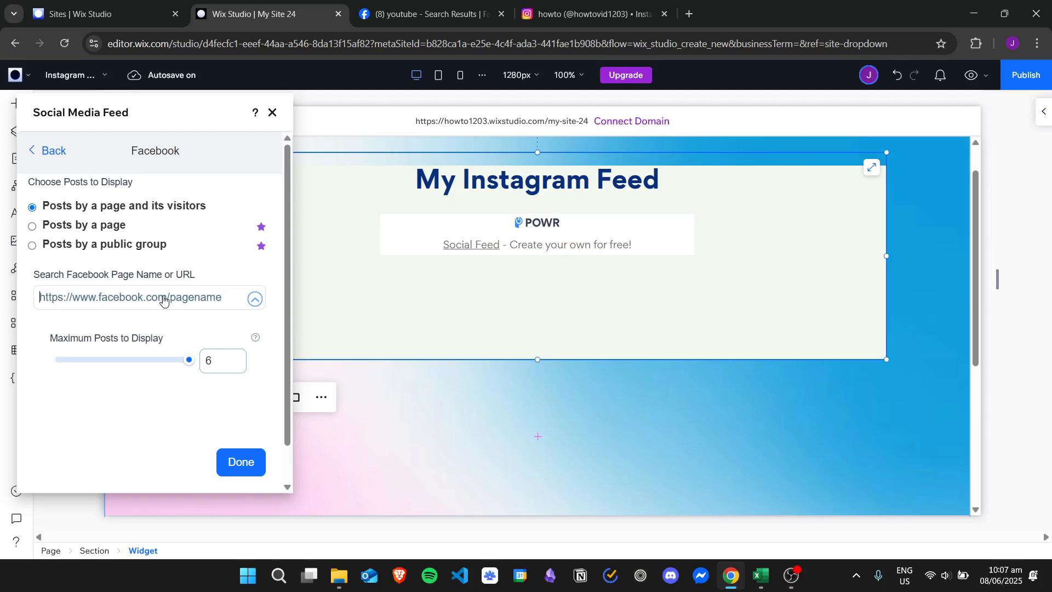
Switch to Facebook, open the official YouTube page from the search results and copy its web address.
click(459, 12)
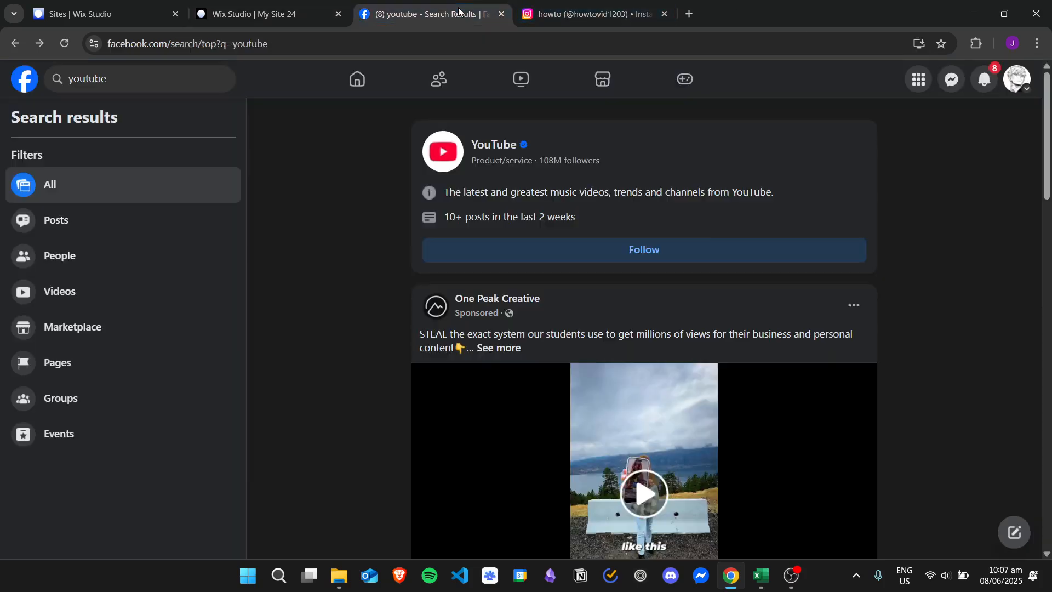
click(441, 153)
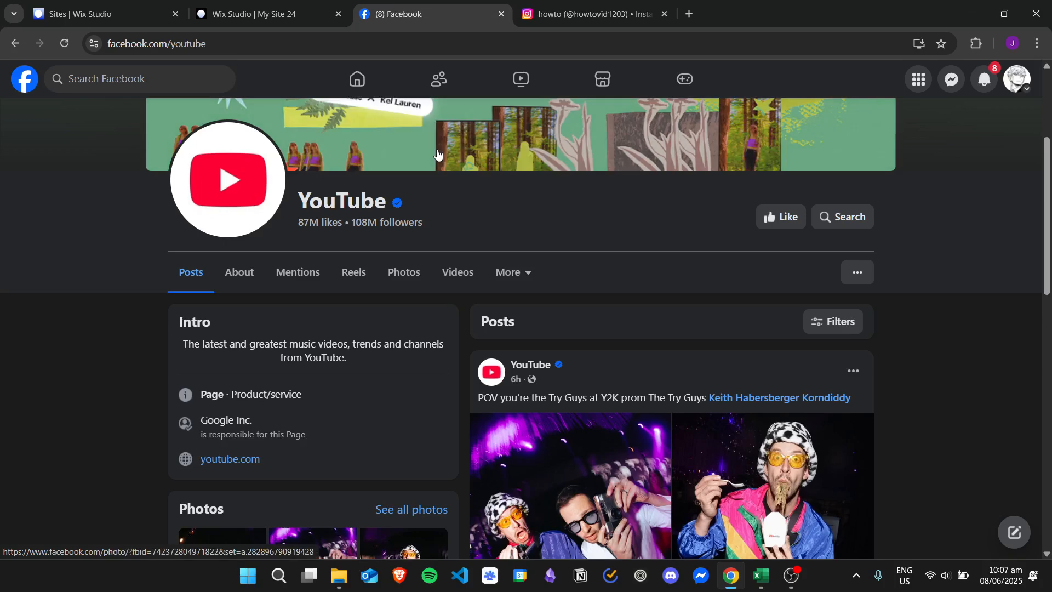
click(244, 44)
right_click(242, 45)
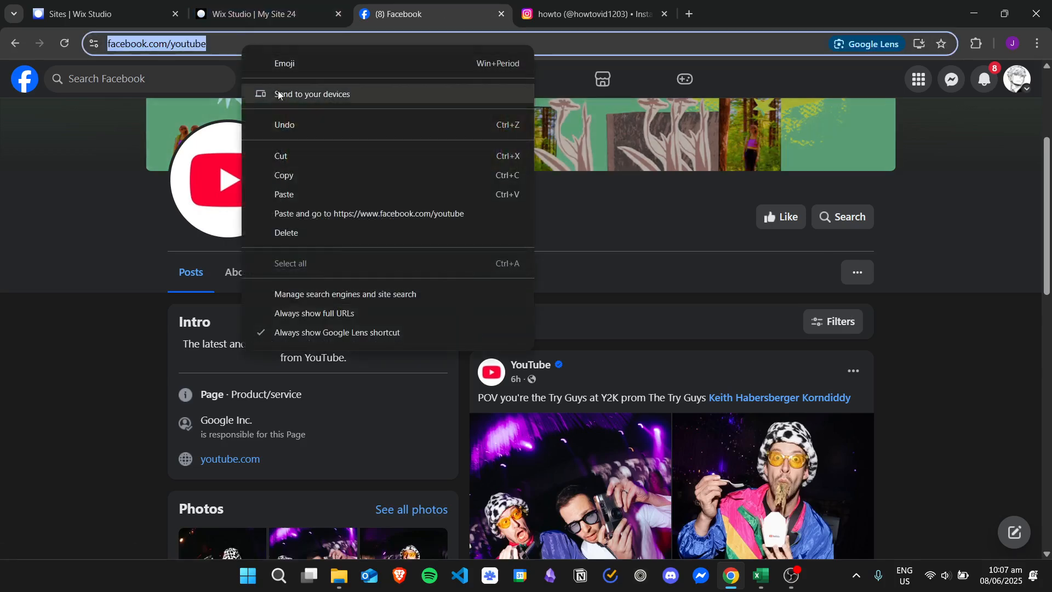
click(321, 175)
click(286, 12)
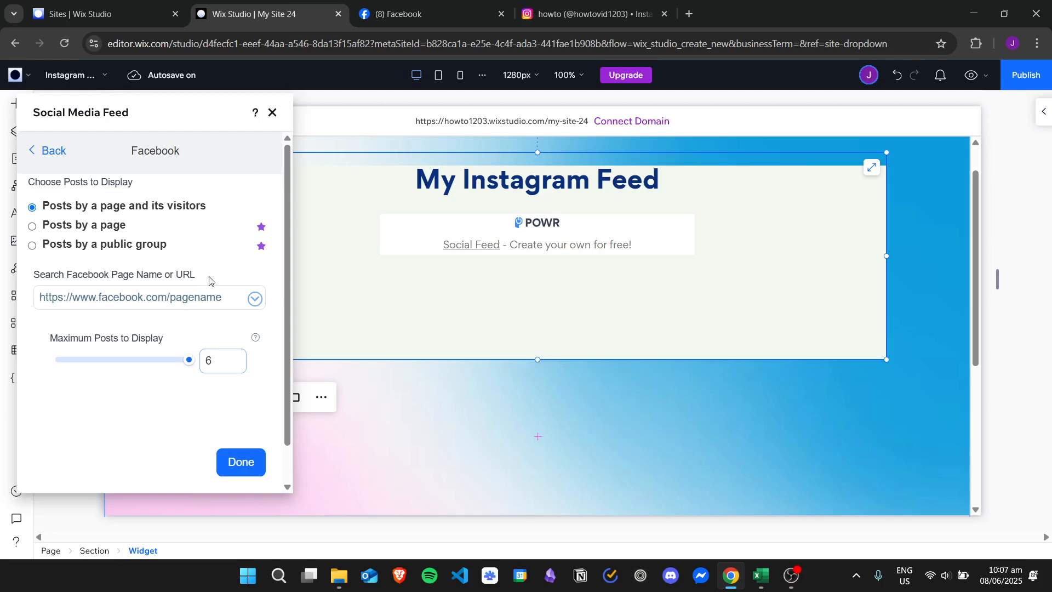
key(ctrl+v)
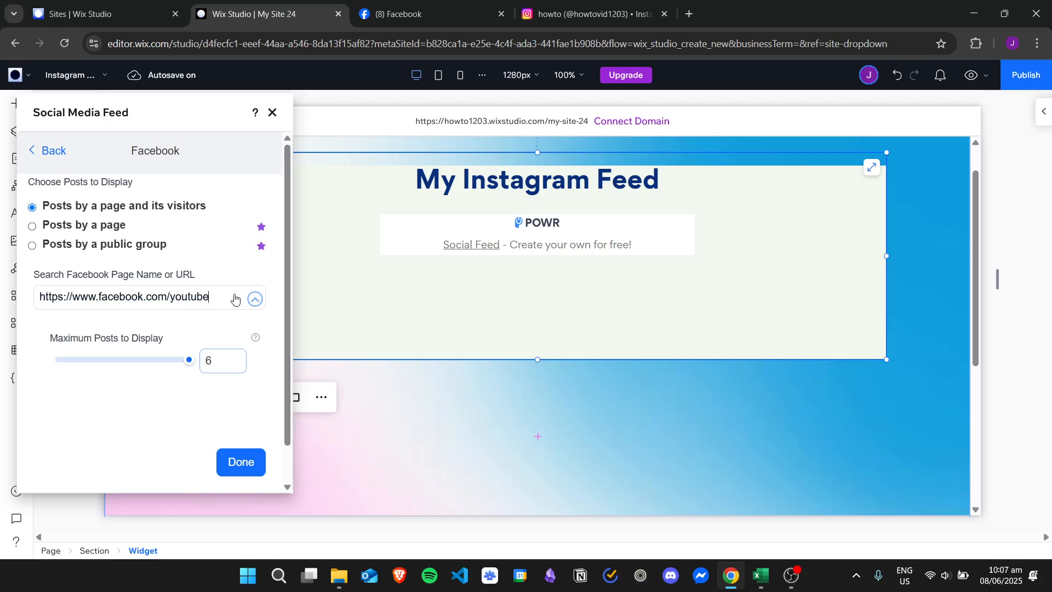
click(258, 468)
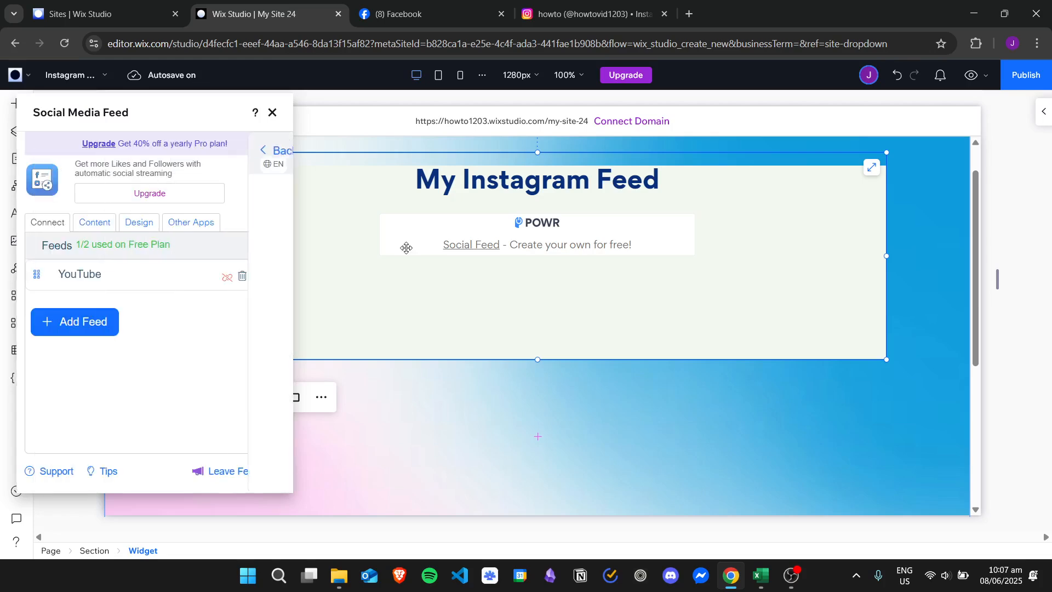
click(182, 282)
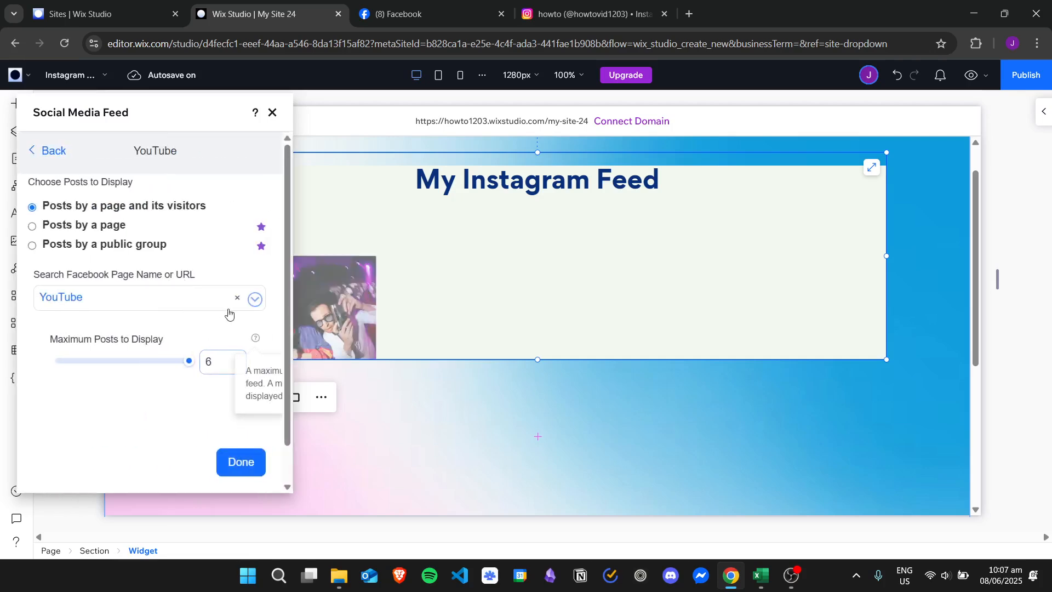
click(257, 465)
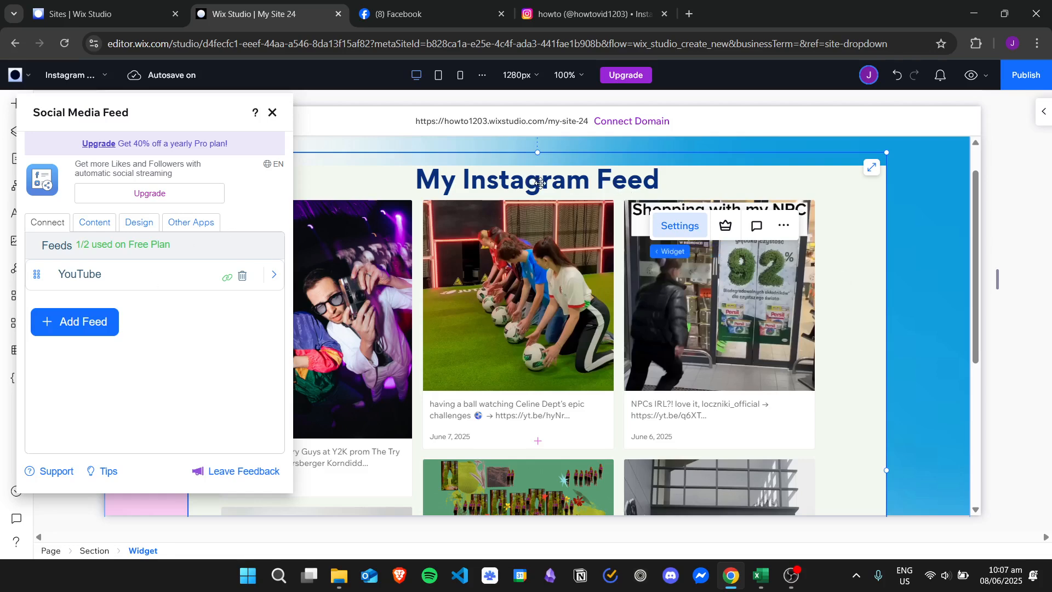
Change the feed title to "Youtube Page Feed" in the content settings and close the widget's settings.
click(102, 224)
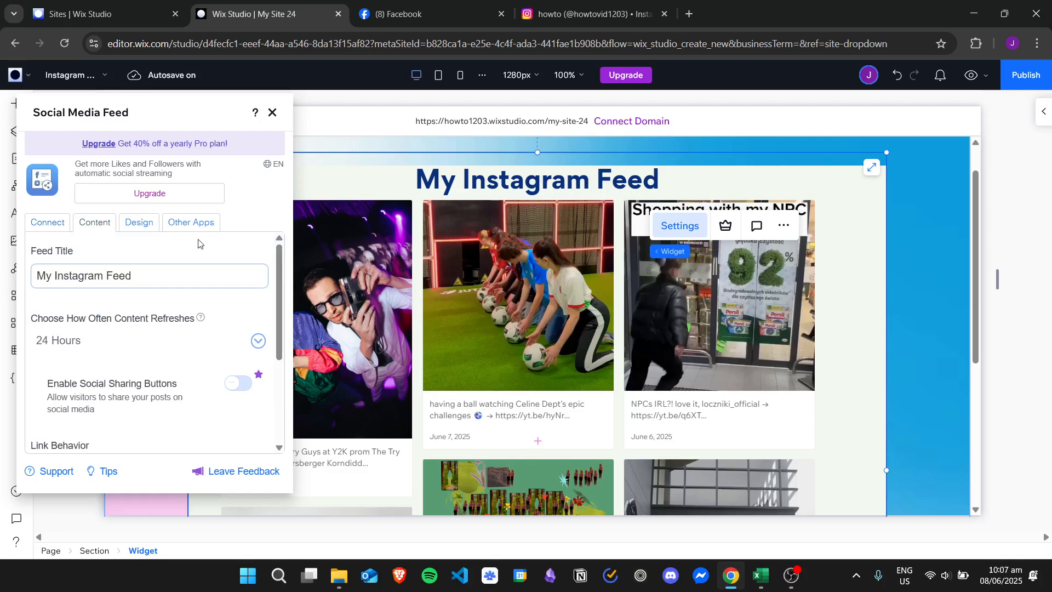
click(86, 279)
double_click(92, 278)
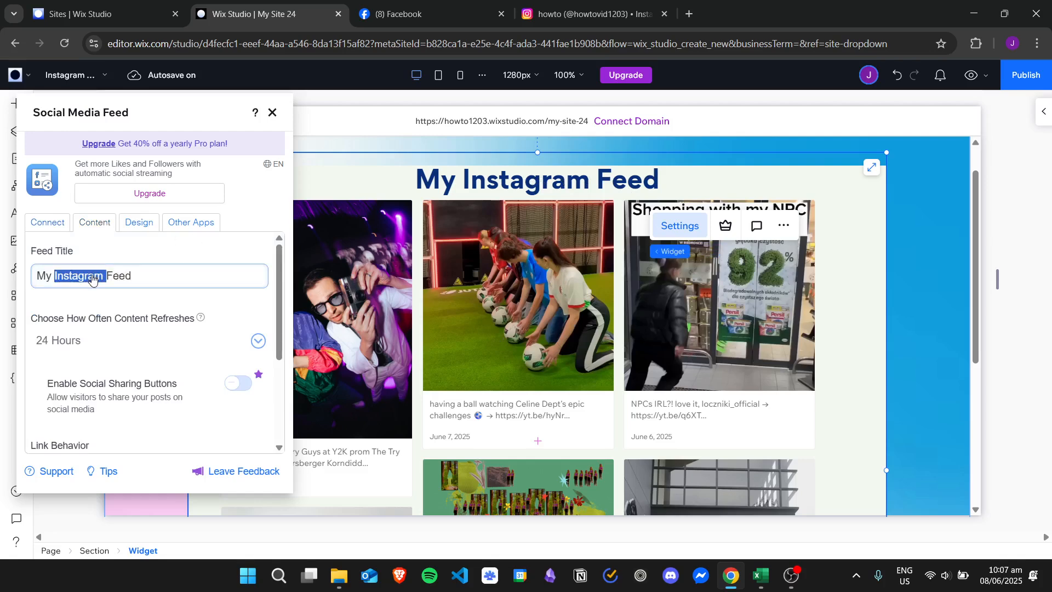
triple_click(125, 283)
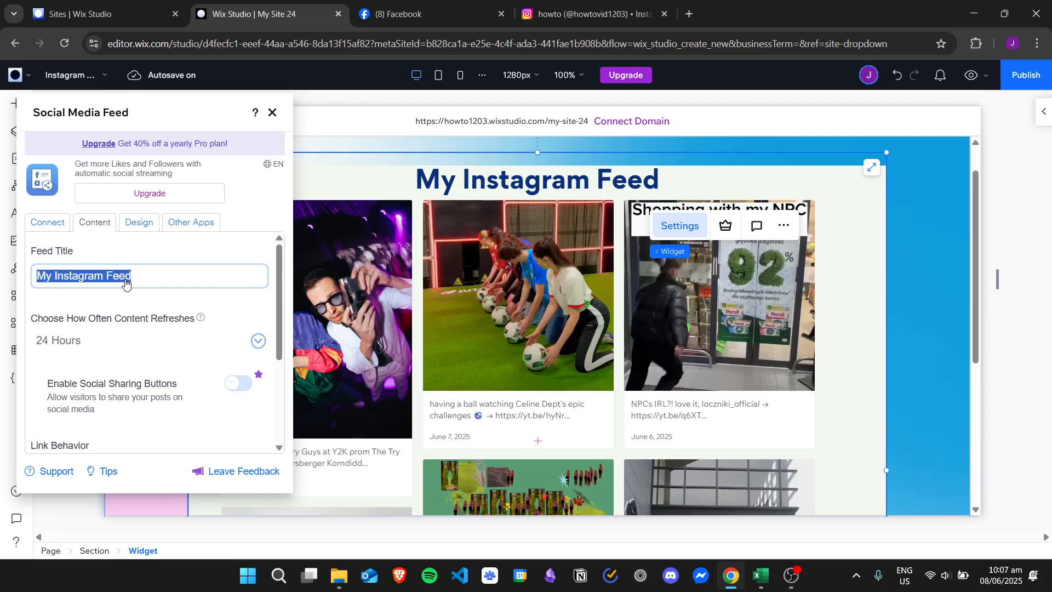
text(Yout)
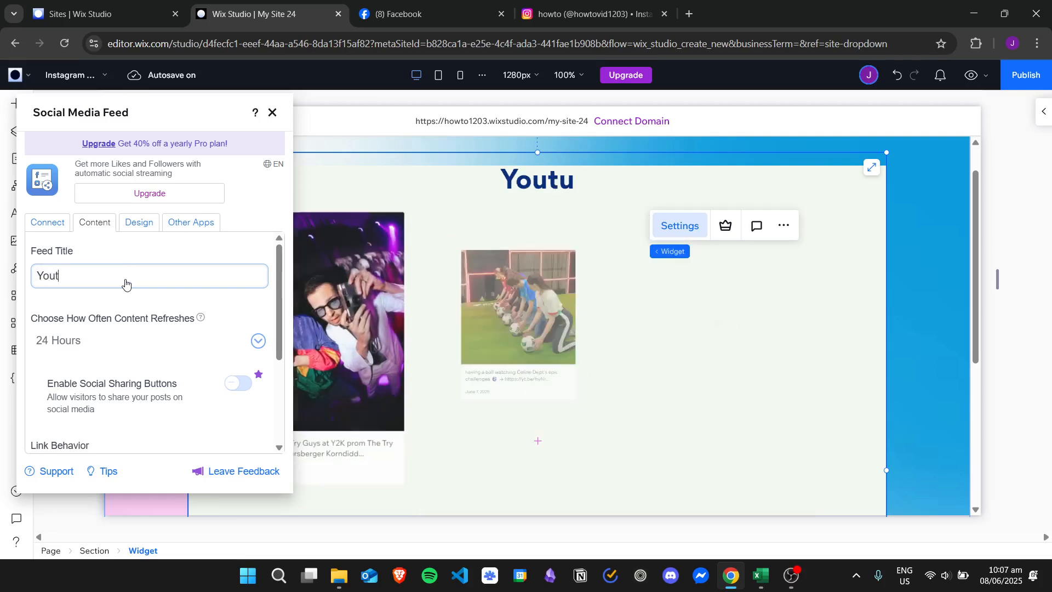
text(ube Page Feed)
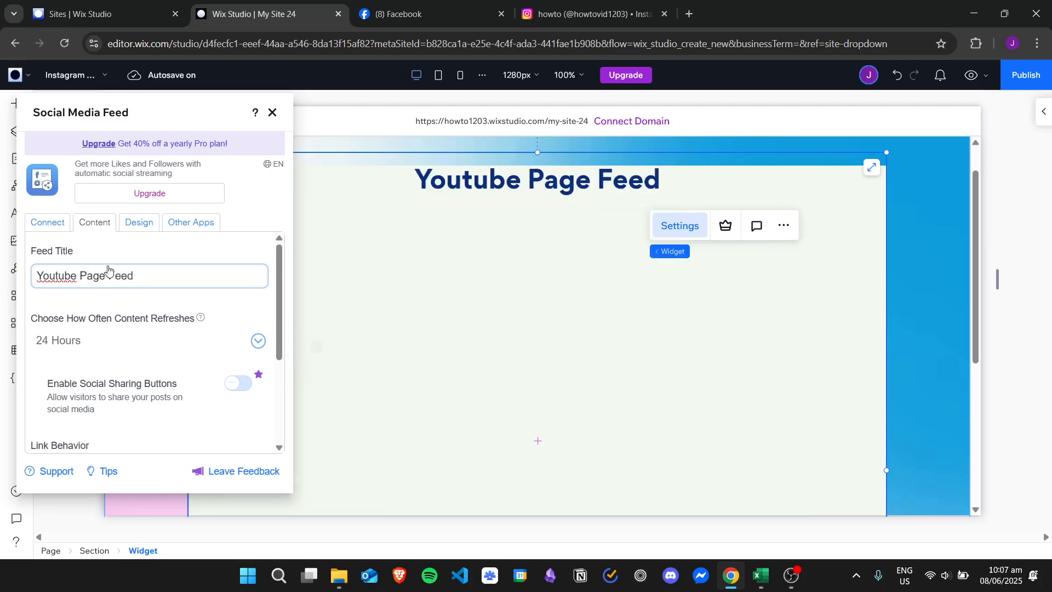
click(273, 114)
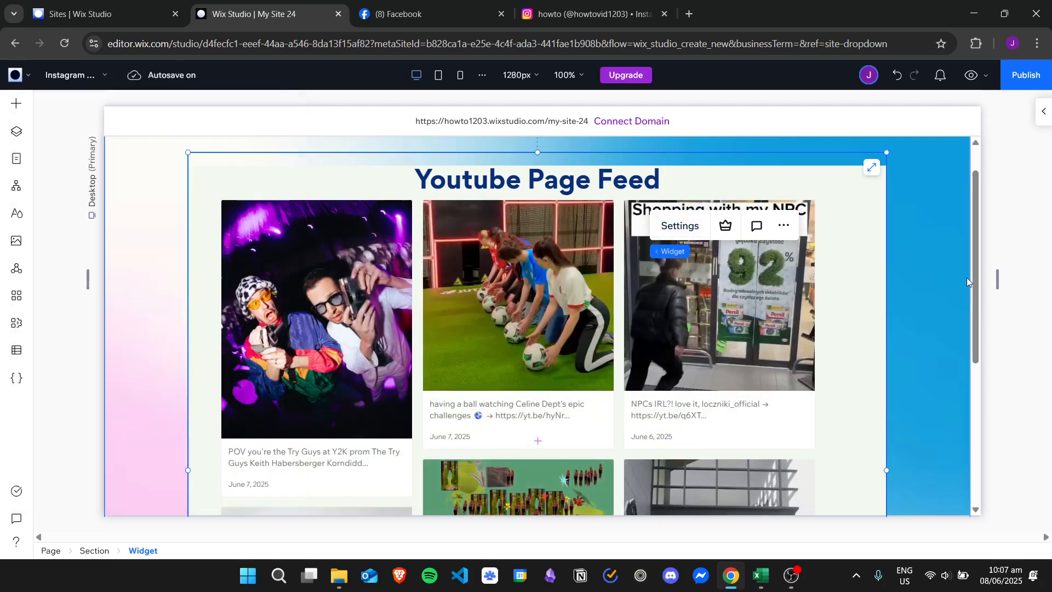
Examine the posts of the Facebook feed down to the end of the widget on the page.
scroll(976, 301, down, 2)
scroll(977, 300, down, 5)
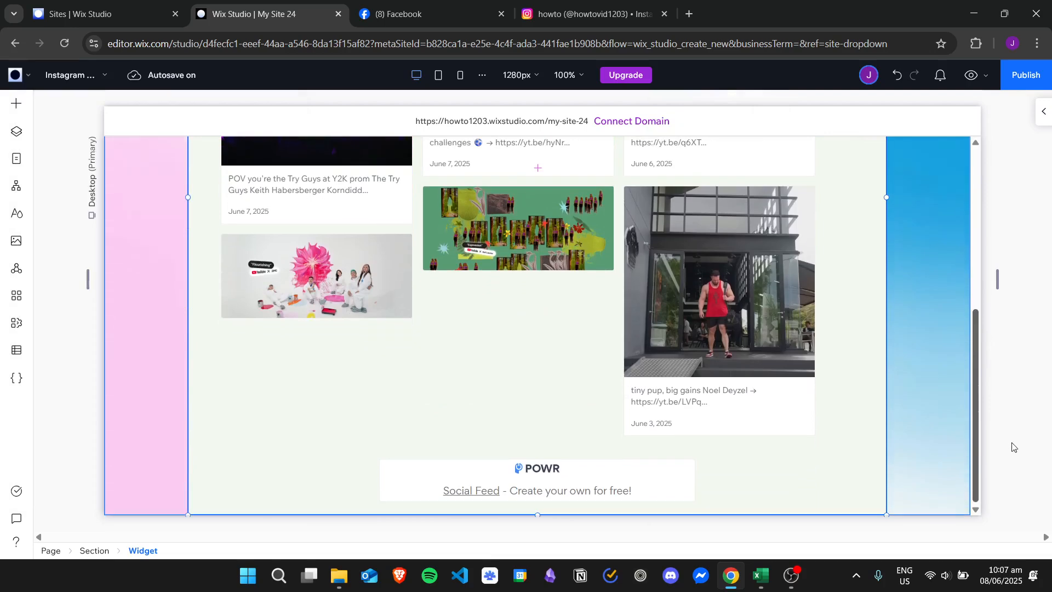
scroll(1019, 353, up, 6)
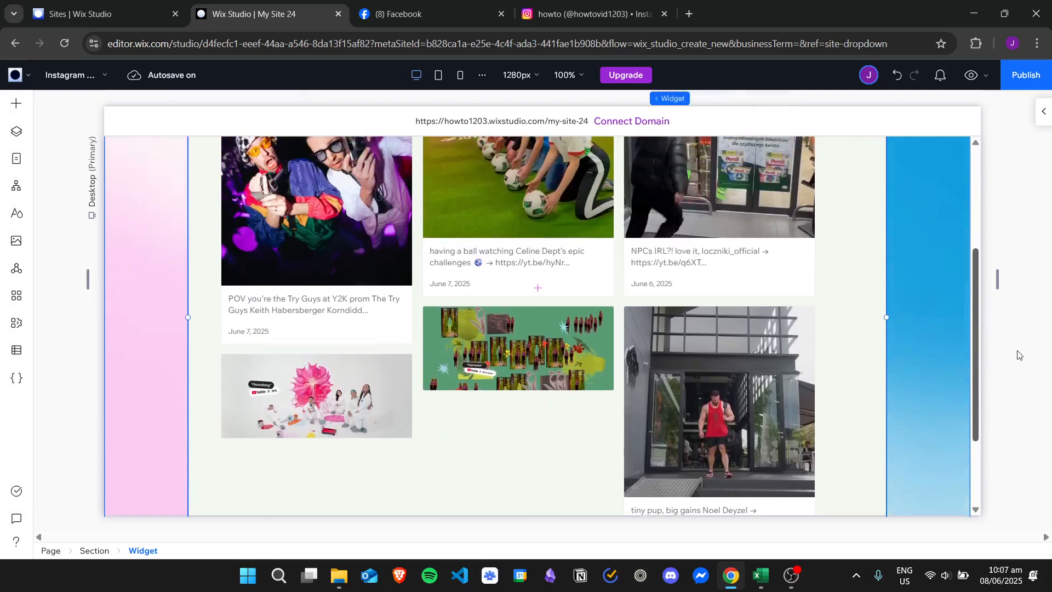
scroll(1031, 252, down, 2)
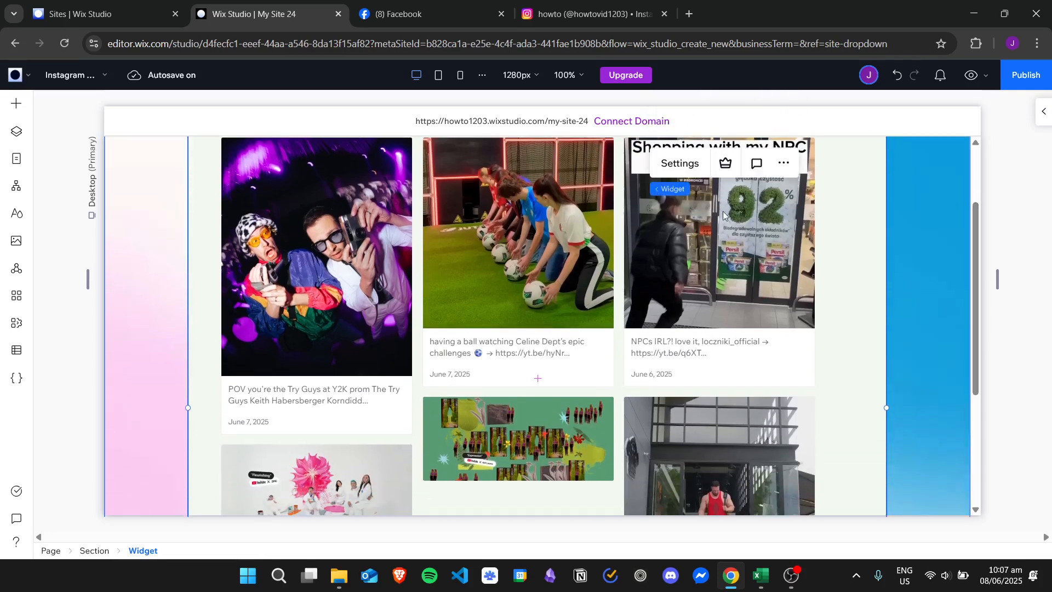
Review the widget's Design, Content and Connect settings, close them and look over the feed on the page again.
click(691, 163)
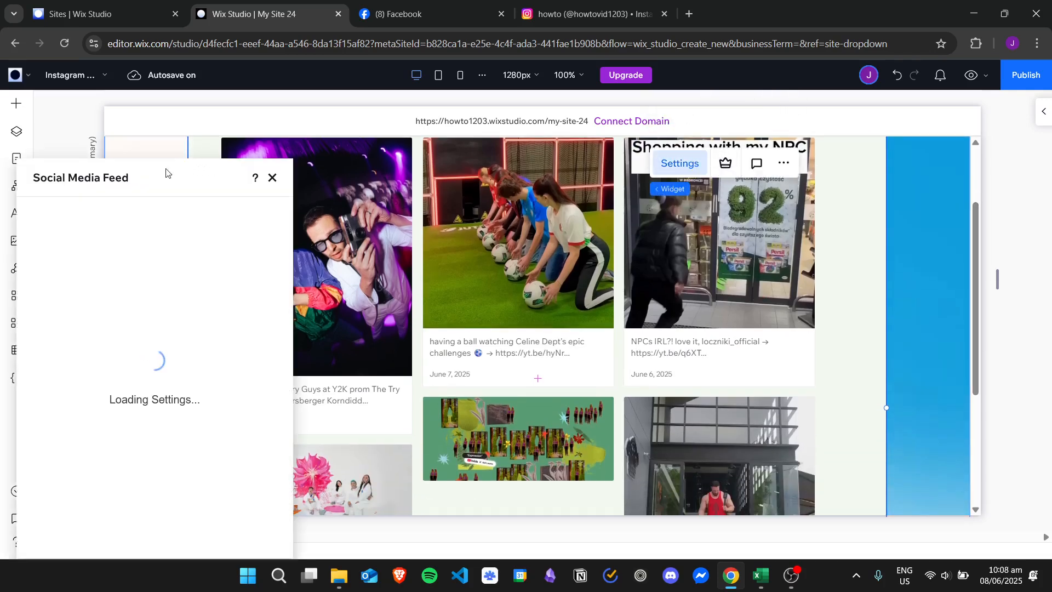
mouse_move(161, 178)
mouse_down()
mouse_move(189, 154)
mouse_move(164, 151)
mouse_move(183, 165)
mouse_move(166, 169)
mouse_move(157, 162)
mouse_up()
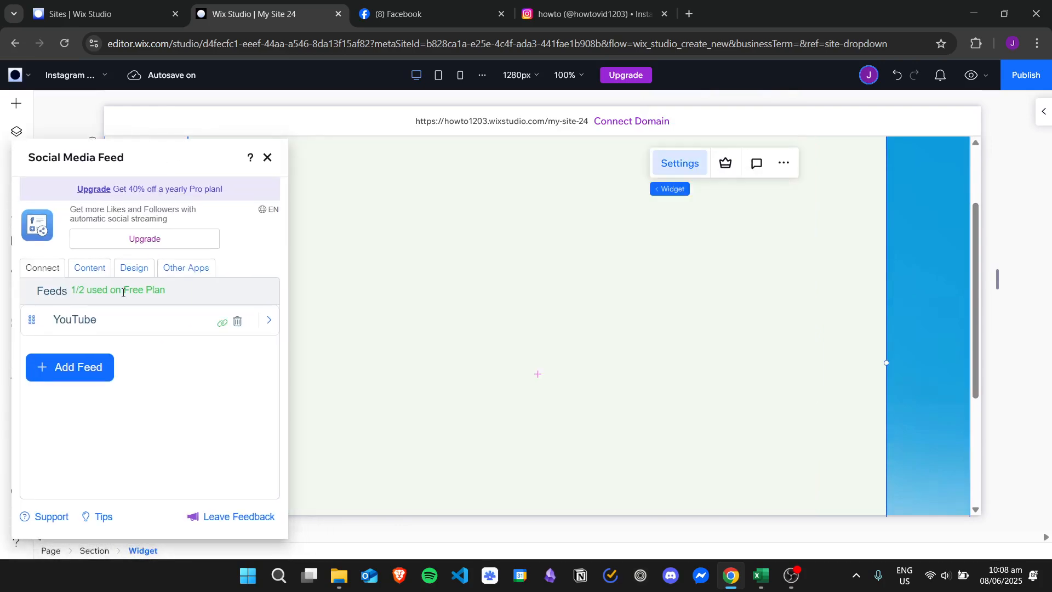
click(135, 268)
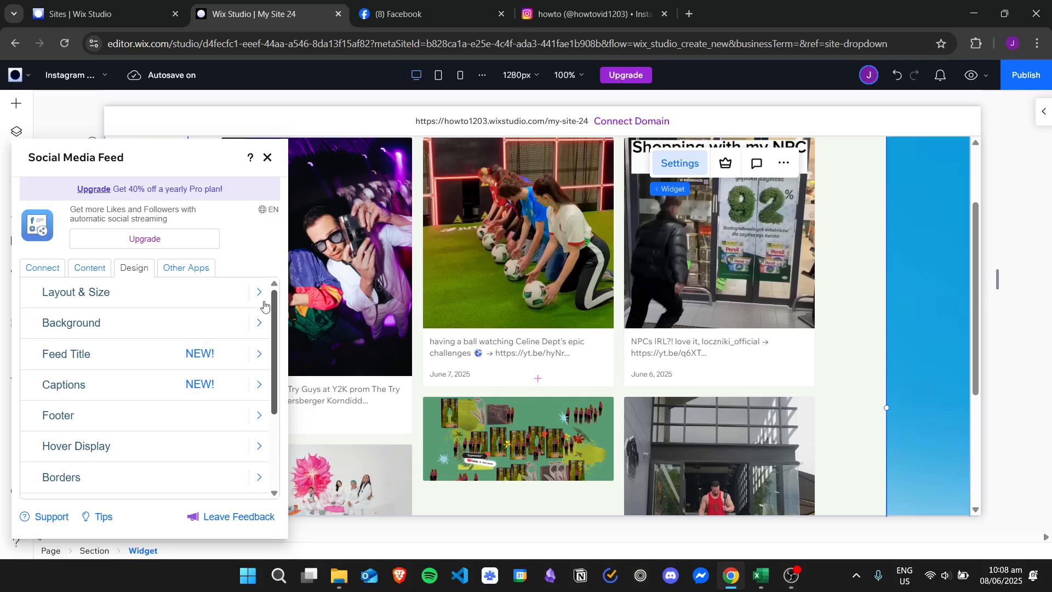
scroll(274, 332, down, 1)
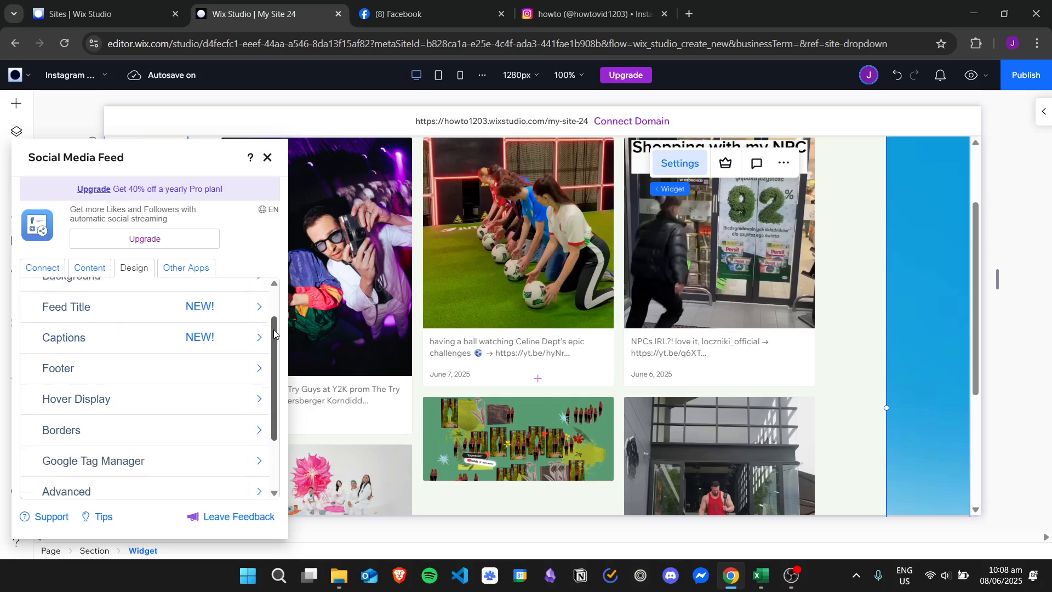
drag(275, 332, 282, 389)
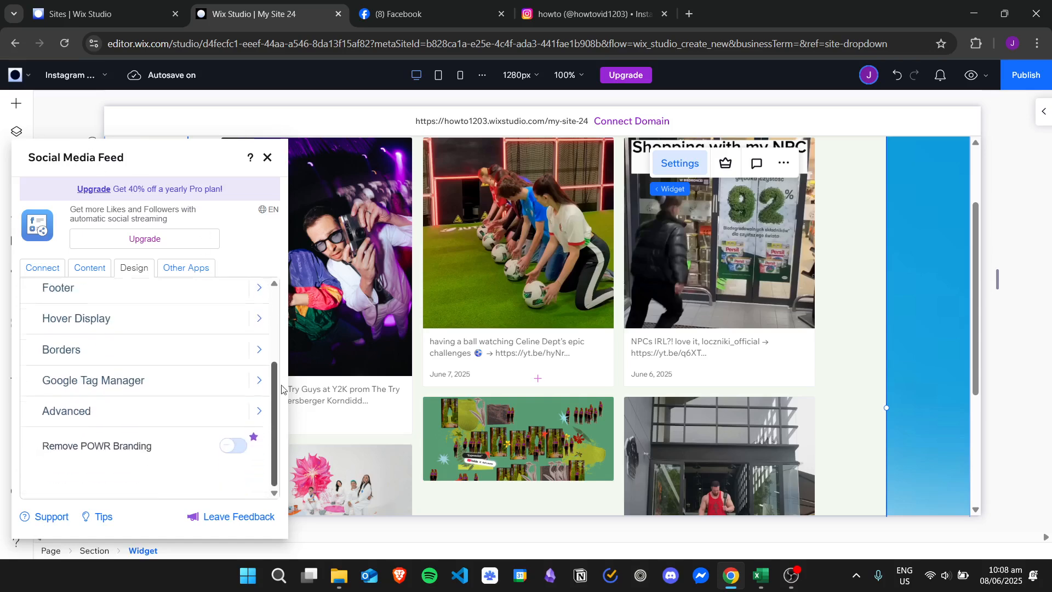
scroll(282, 400, up, 3)
click(92, 269)
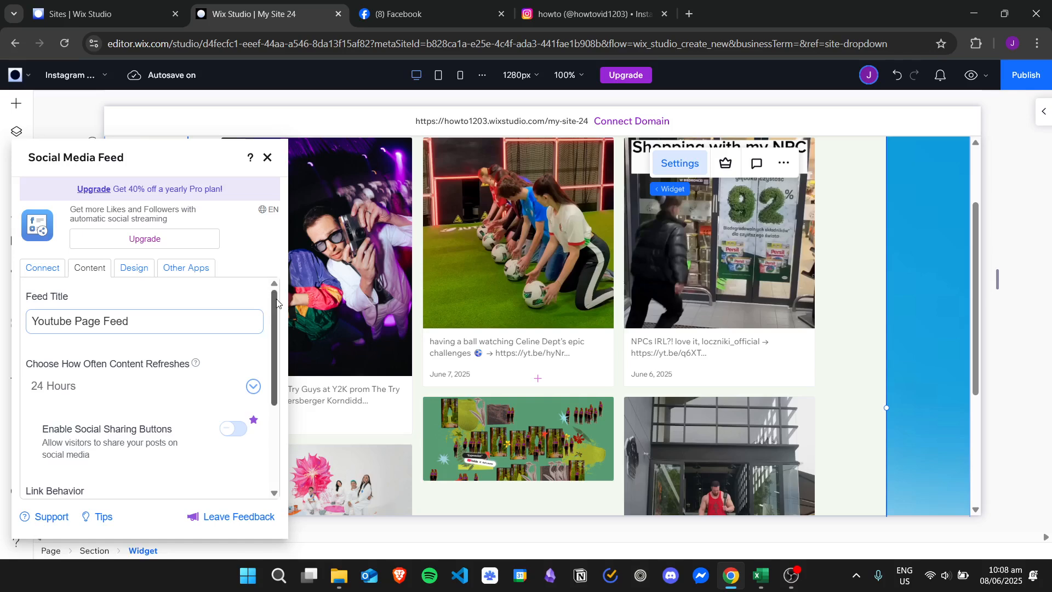
drag(277, 301, 285, 386)
click(130, 269)
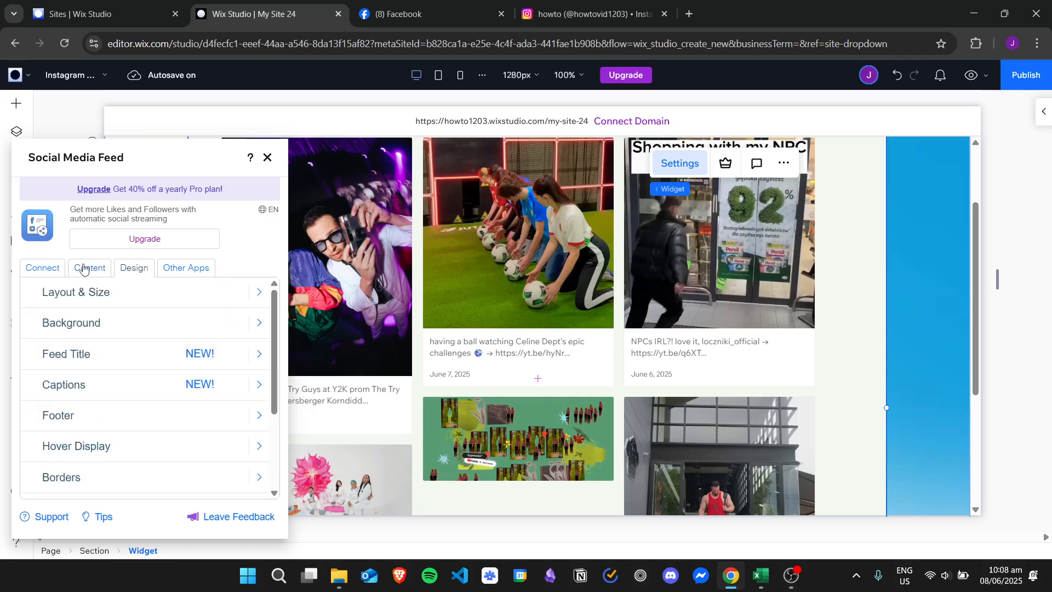
click(47, 273)
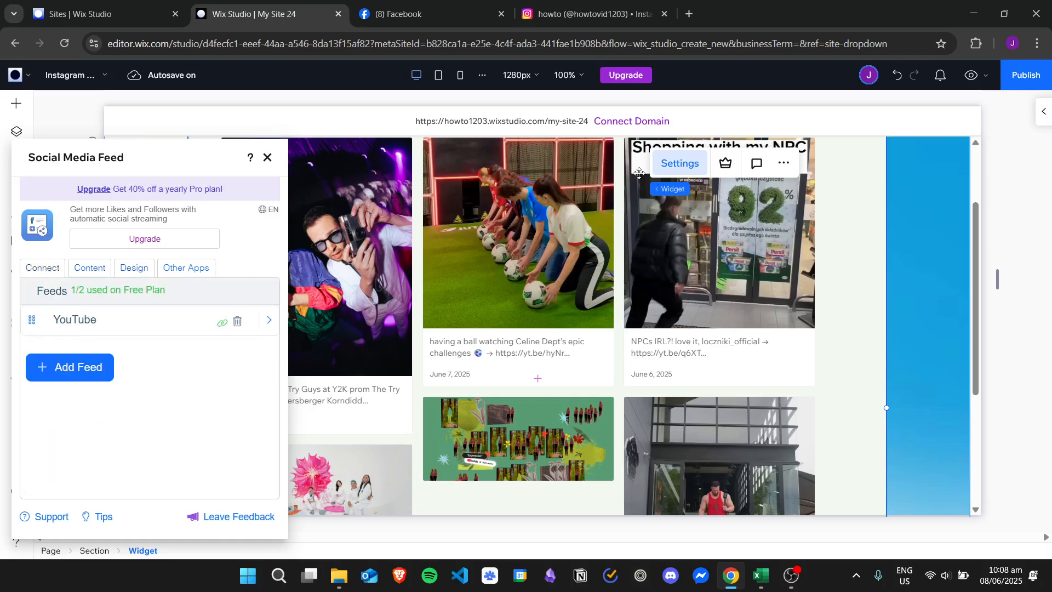
click(268, 157)
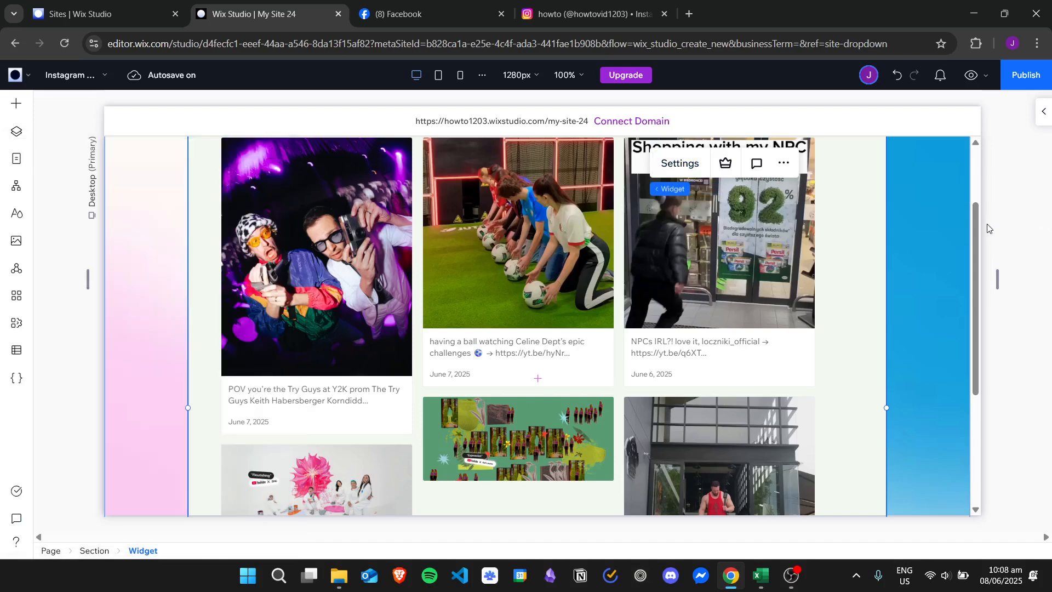
scroll(982, 172, up, 2)
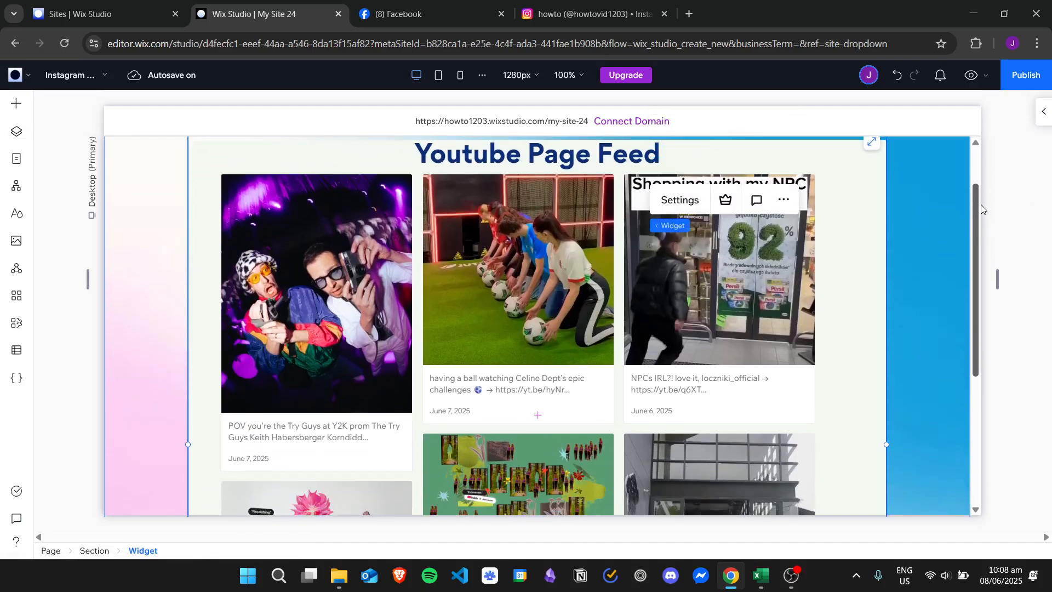
scroll(982, 206, down, 1)
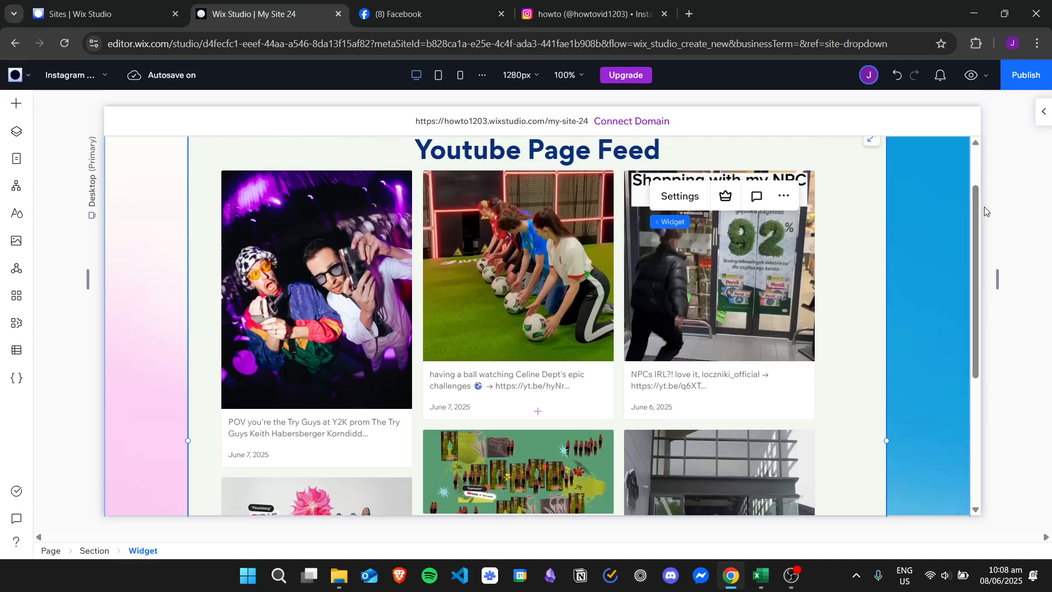